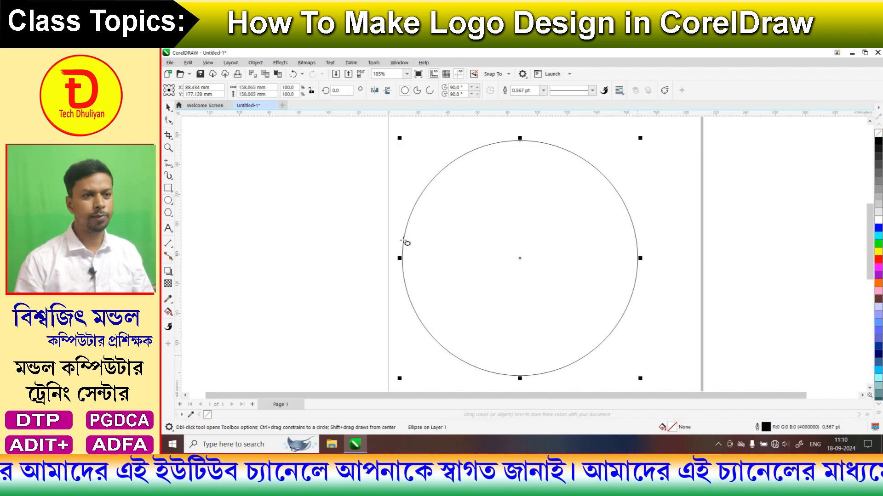
- Shift the circle slightly up and to the right, and create a concentric smaller copy about 115 mm in diameter inside it
left_click(168, 107)
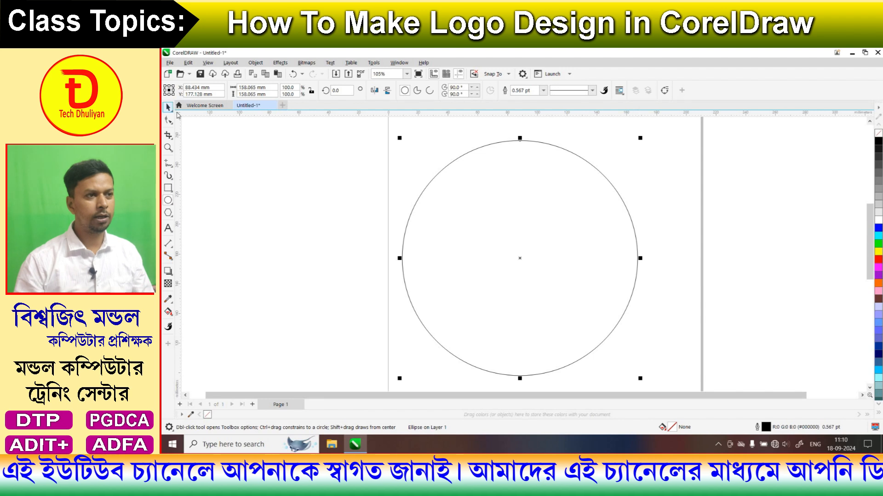
left_click_drag(562, 200, 569, 195)
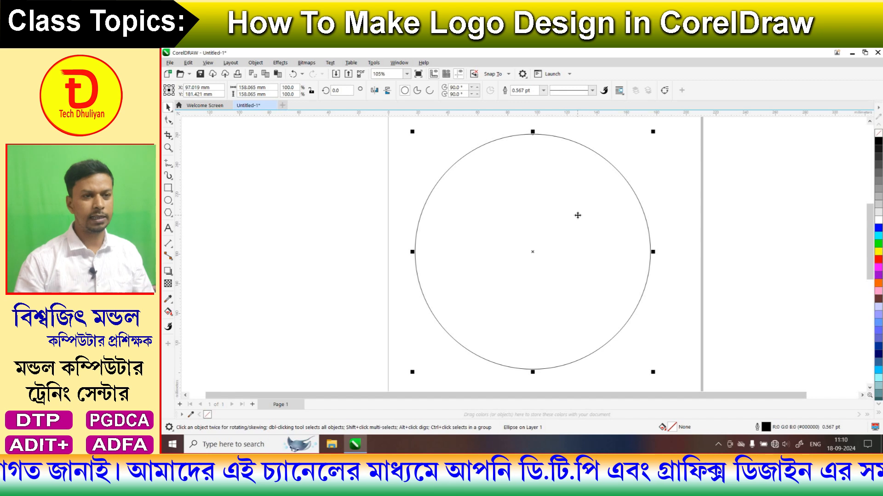
left_click_drag(655, 374, 624, 351)
left_click(673, 311)
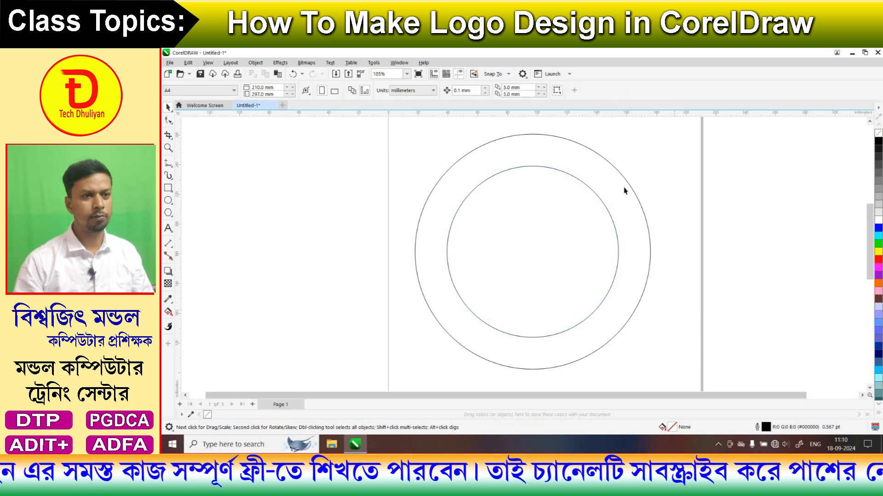
left_click(614, 192)
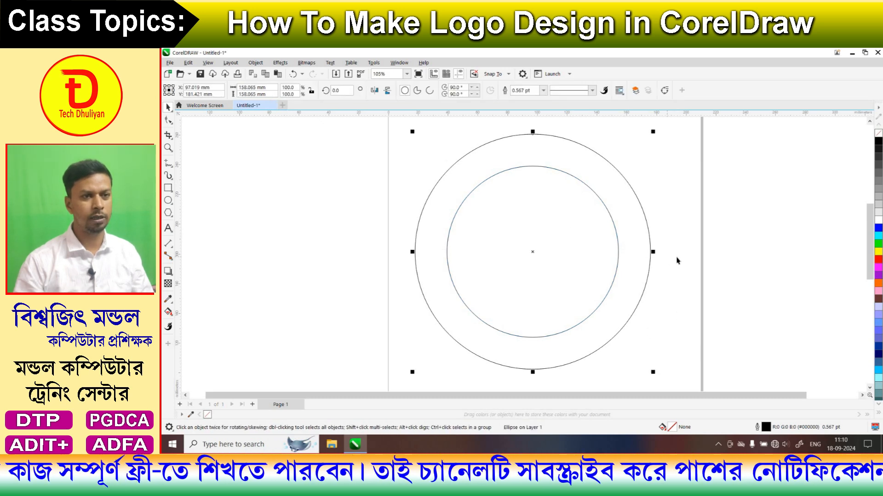
left_click(677, 260)
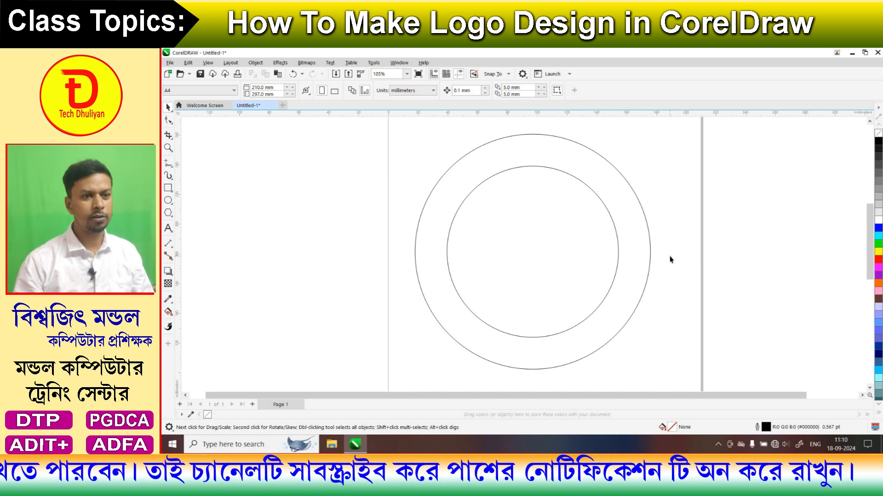
- Fill the inner circle with yellow and remove its outline
left_click(532, 249)
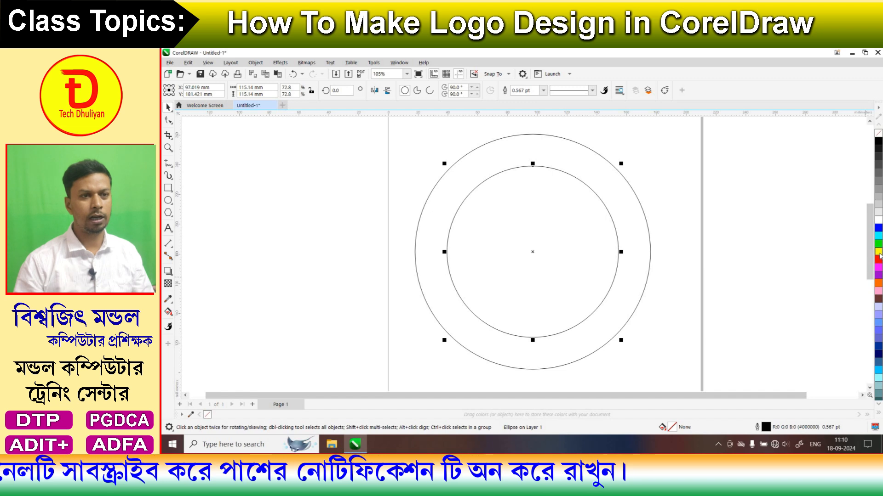
left_click(878, 253)
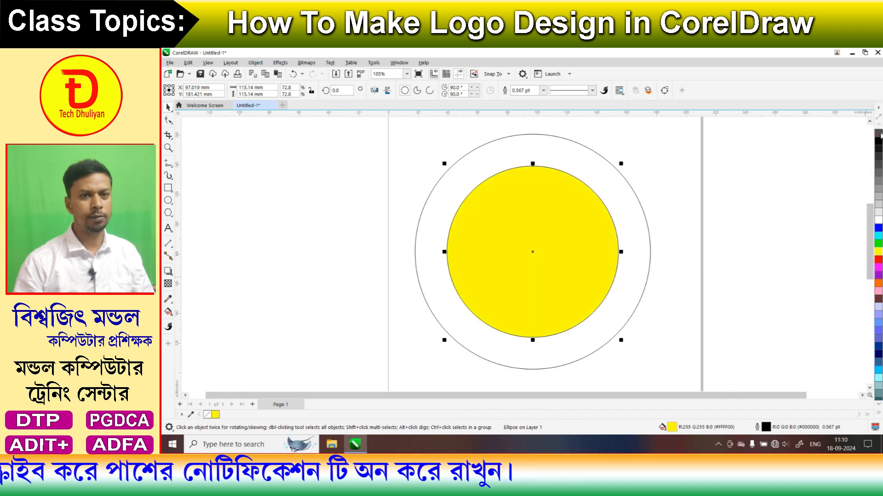
right_click(878, 133)
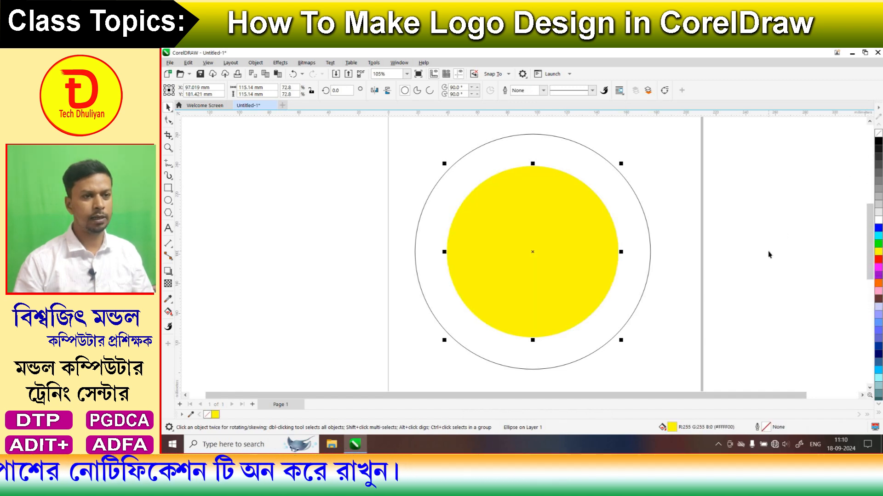
- Fill the outer circle with red and remove its outline
left_click(643, 221)
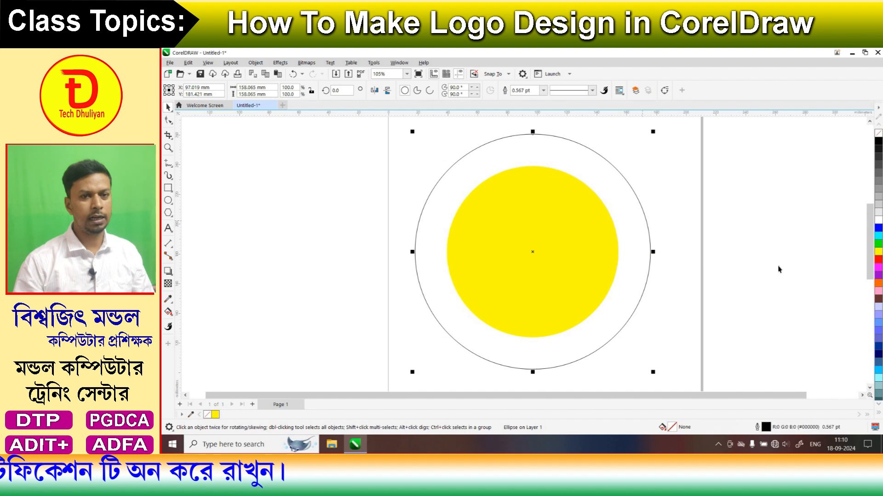
left_click(878, 260)
right_click(878, 134)
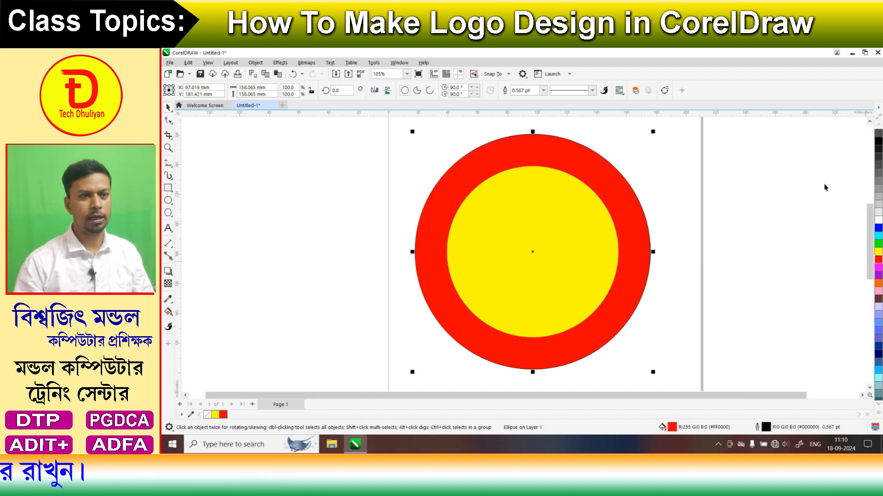
left_click(776, 233)
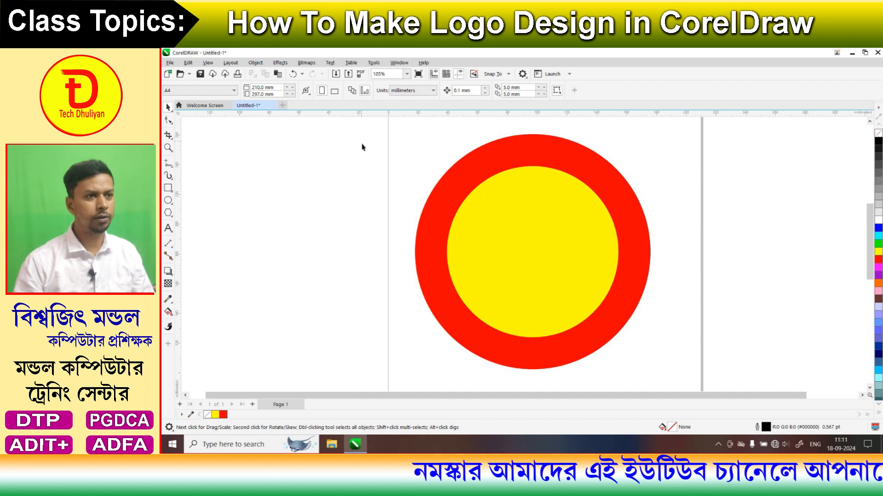
- Import the background-free portrait PNG from the Desktop at about 113 x 150 mm and place it left of the circles
left_click(336, 75)
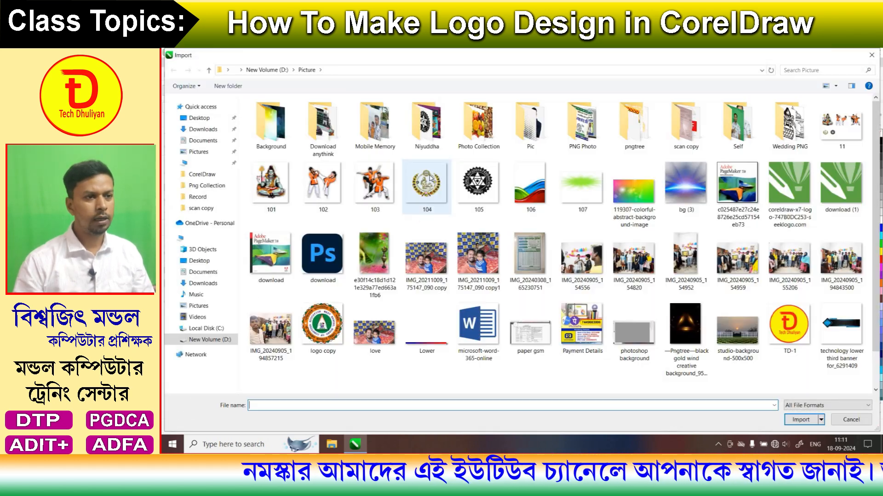
left_click(203, 260)
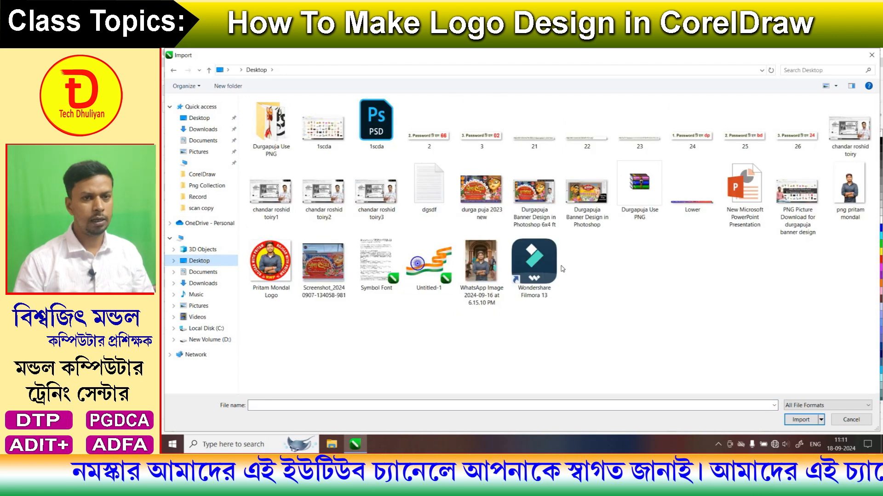
left_click(495, 279)
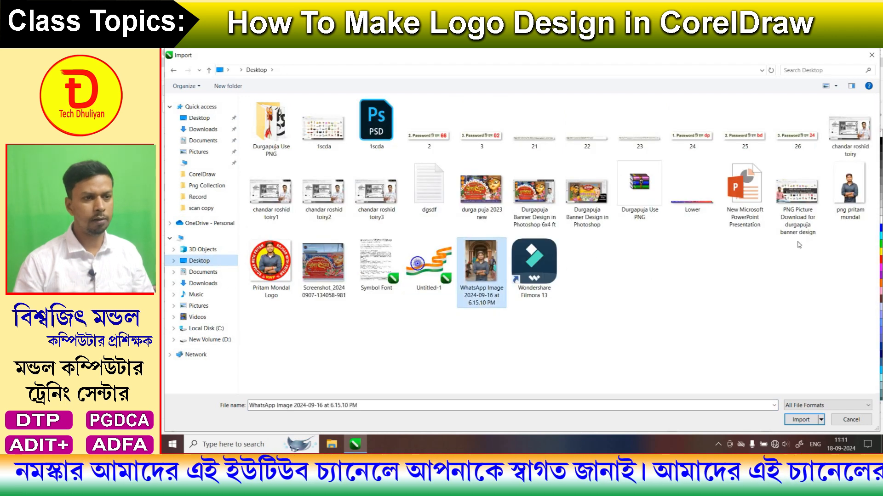
left_click(851, 193)
left_click(800, 420)
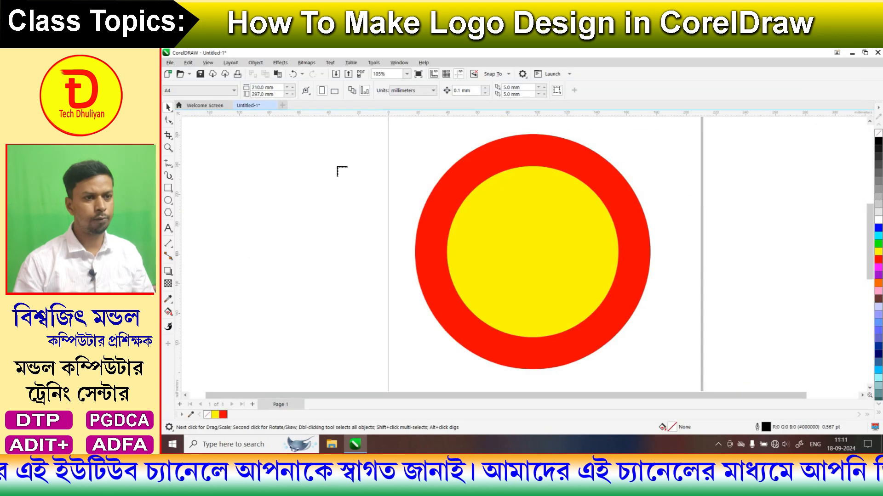
left_click_drag(283, 138, 456, 367)
left_click_drag(382, 288, 322, 276)
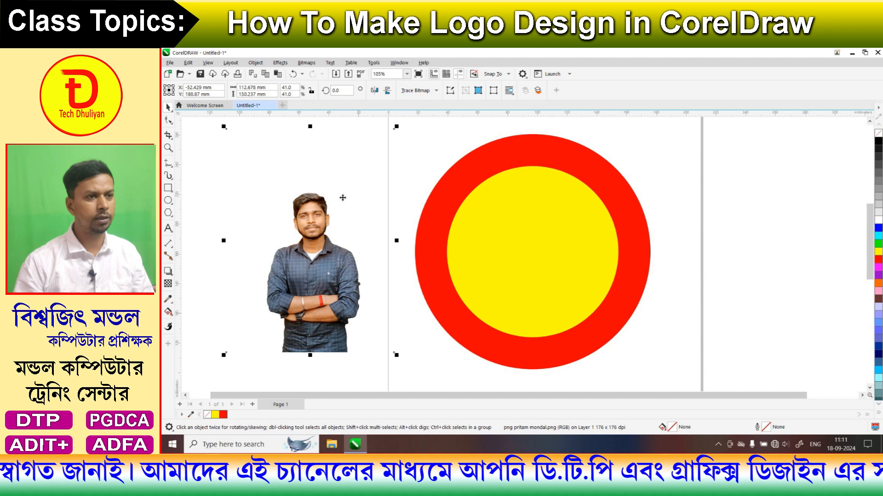
left_click_drag(539, 277, 554, 276)
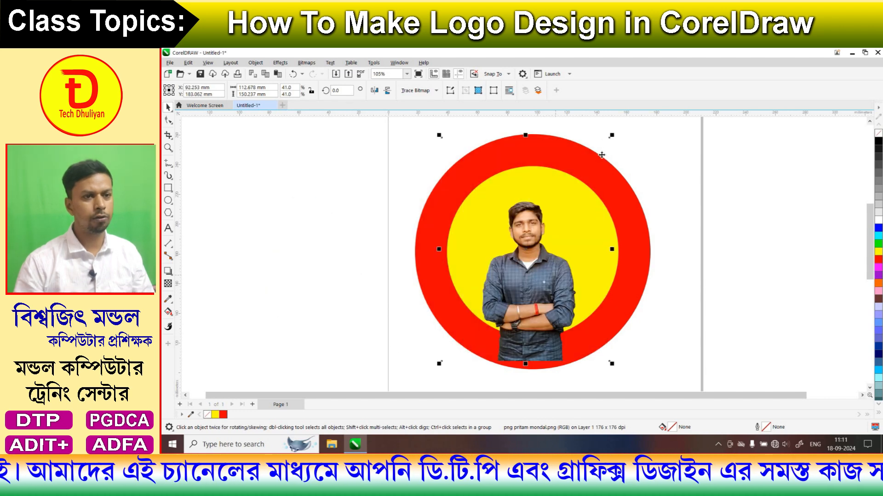
left_click_drag(485, 285, 268, 285)
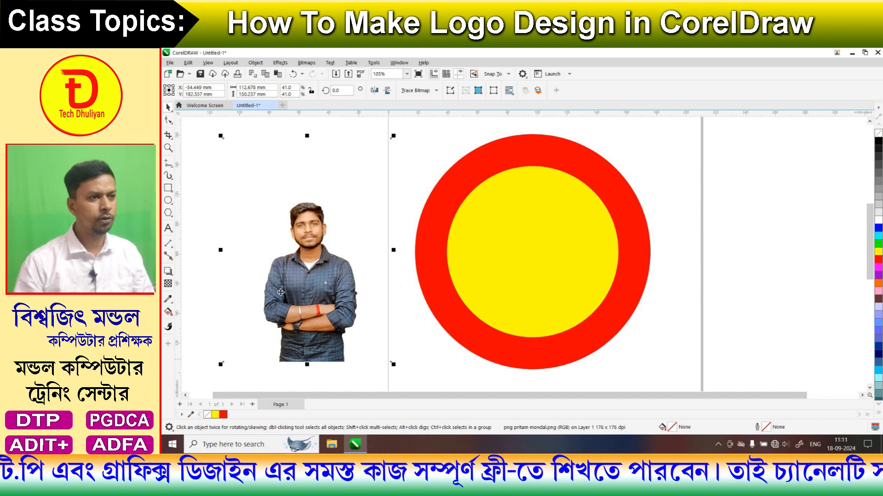
- Crop the portrait's empty margins to an area of about 67 x 109 mm tightly around the man
left_click(168, 135)
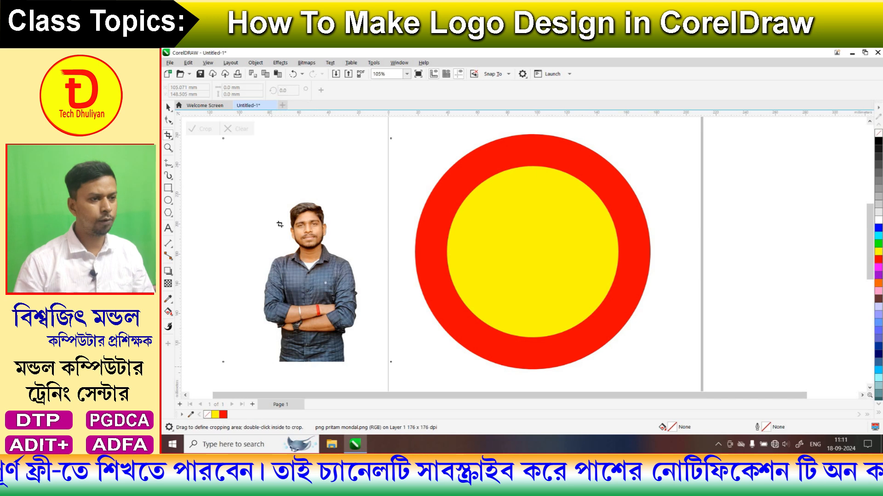
left_click_drag(265, 197, 364, 374)
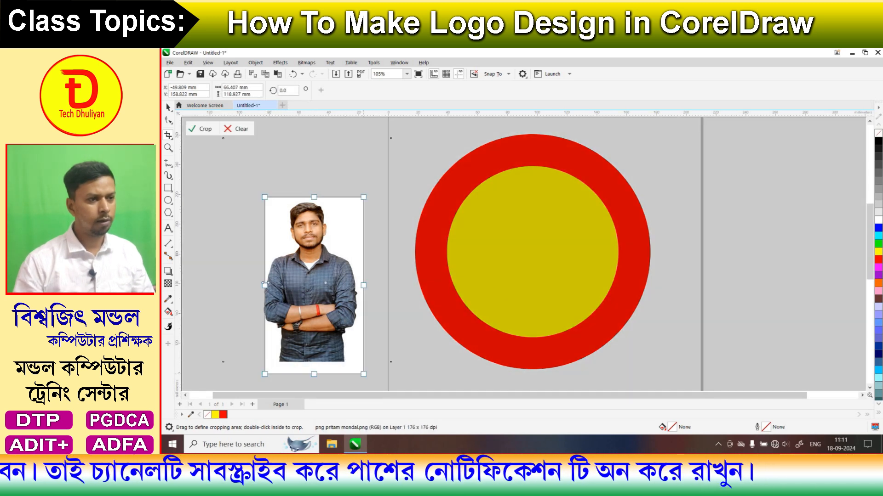
left_click_drag(261, 286, 258, 286)
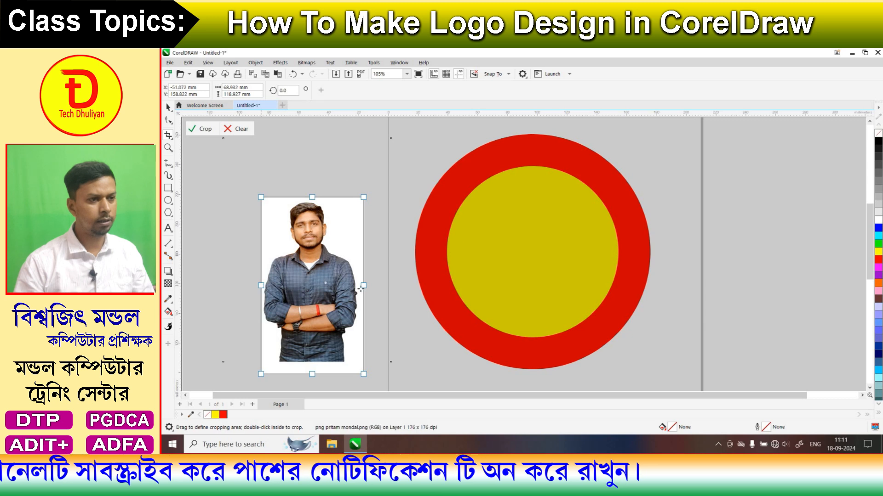
left_click_drag(363, 286, 360, 285)
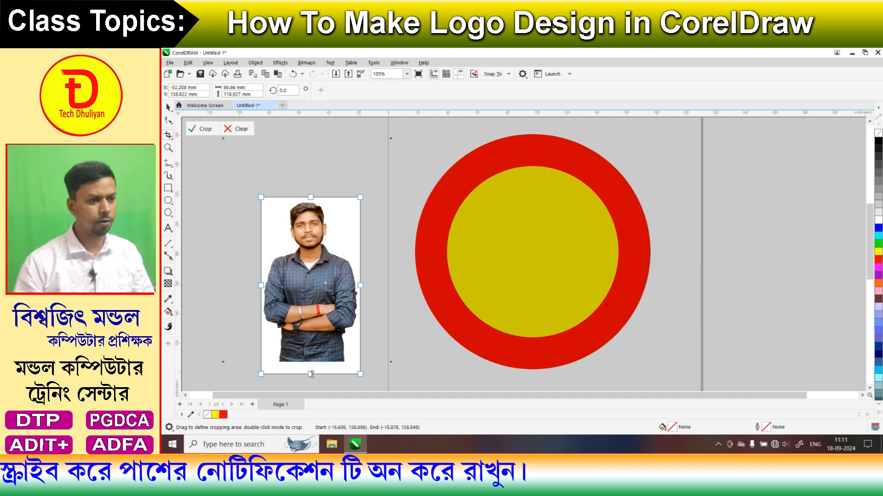
left_click_drag(312, 367, 312, 355)
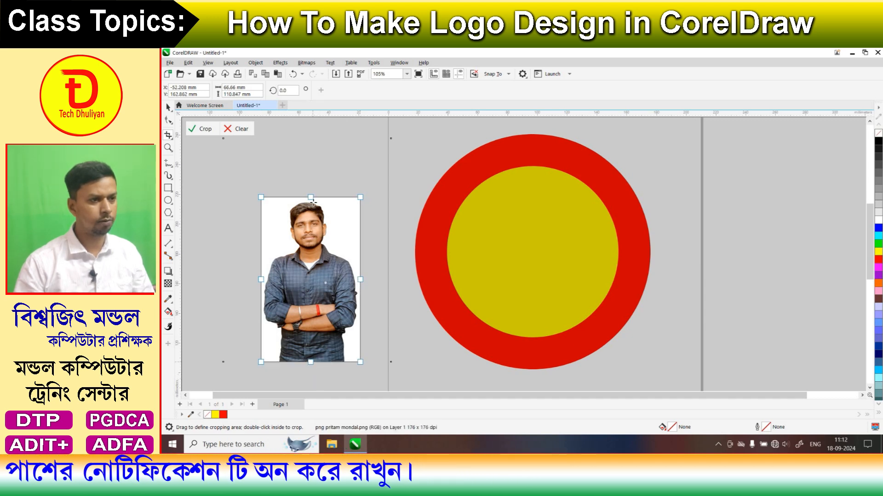
left_click_drag(311, 198, 311, 200)
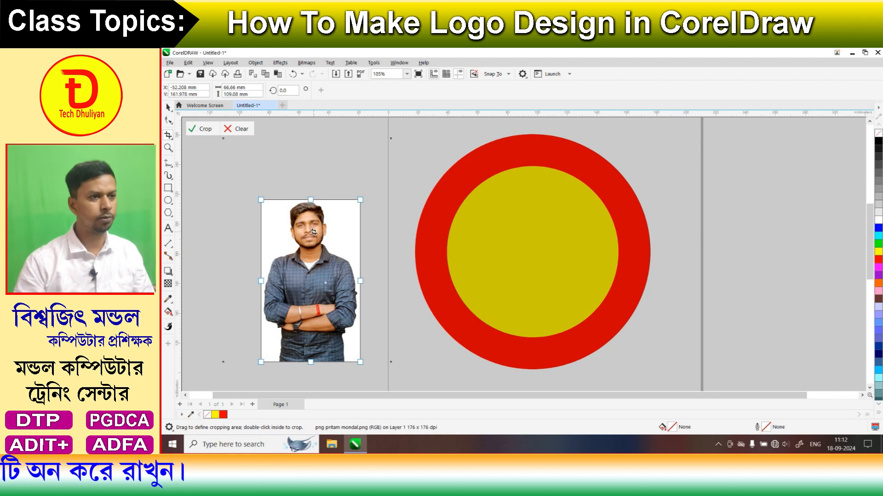
double_click(314, 233)
- Move the cropped portrait onto the yellow inner circle
left_click(168, 107)
left_click(304, 258)
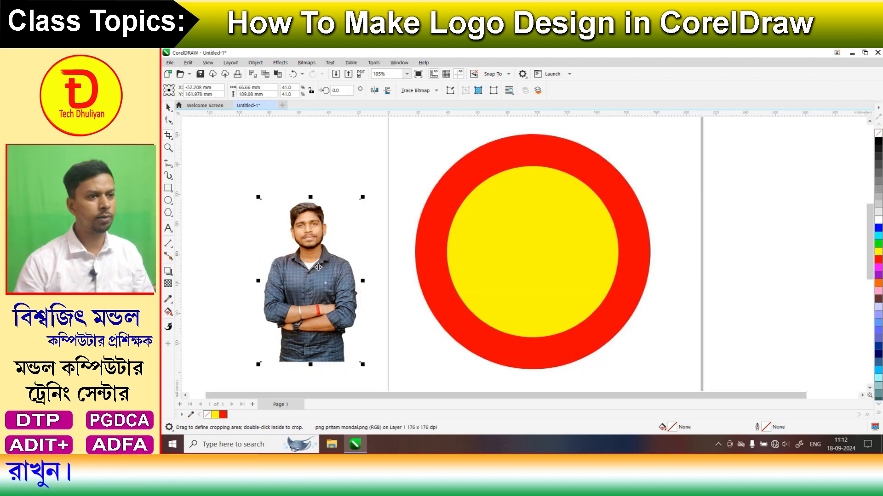
left_click_drag(296, 267, 297, 262)
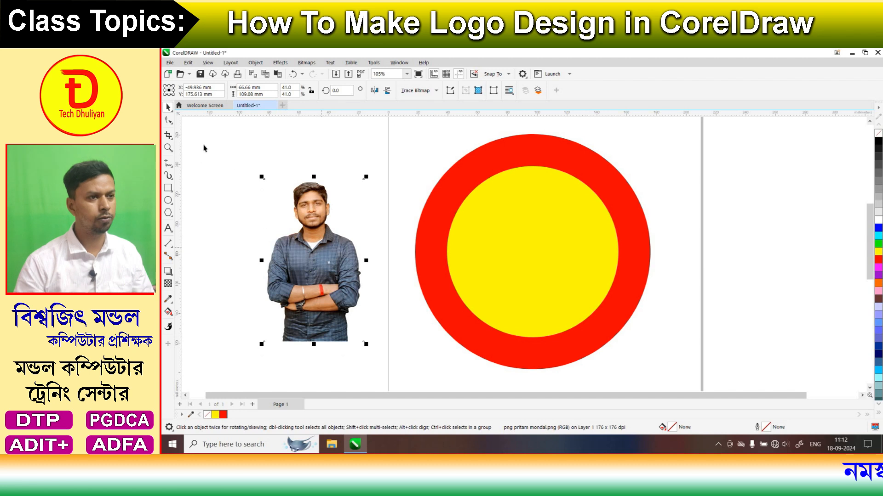
left_click_drag(319, 266, 536, 259)
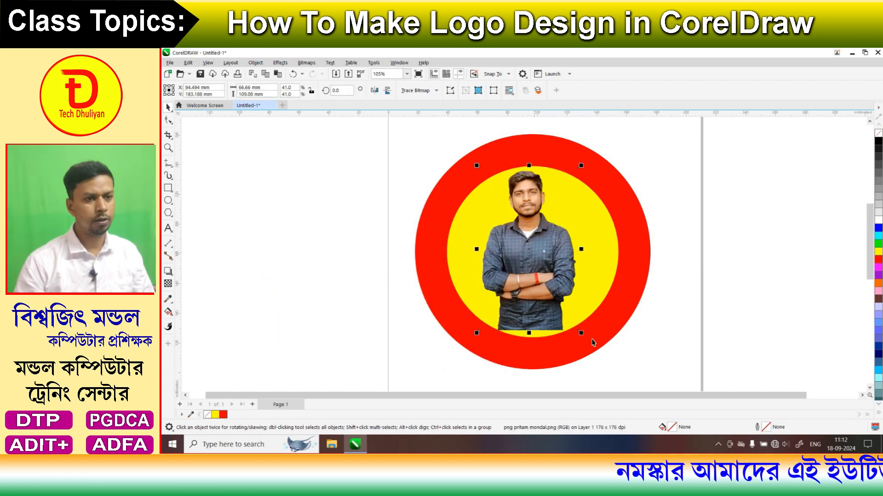
- Enlarge the portrait proportionally to about 99 x 162 mm and centre it over the circles
left_click_drag(605, 358, 612, 382)
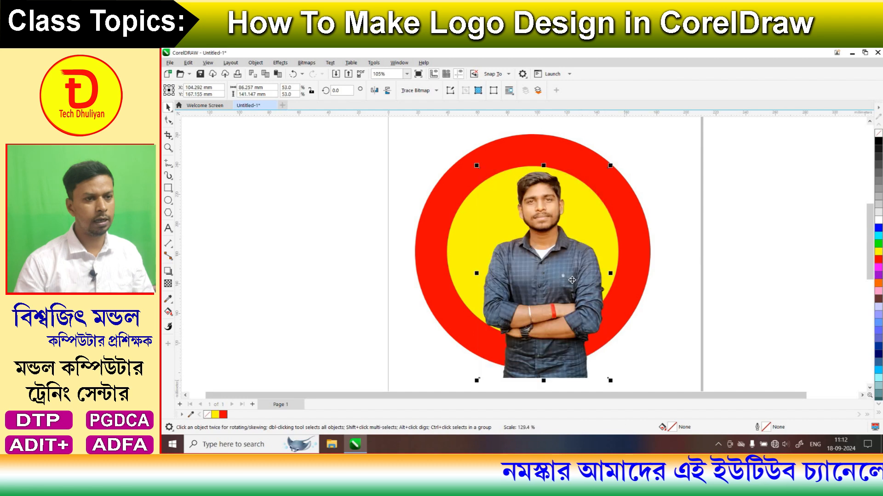
left_click_drag(563, 277, 560, 268)
left_click_drag(590, 196, 589, 195)
left_click_drag(615, 141, 629, 130)
left_click_drag(551, 233, 544, 239)
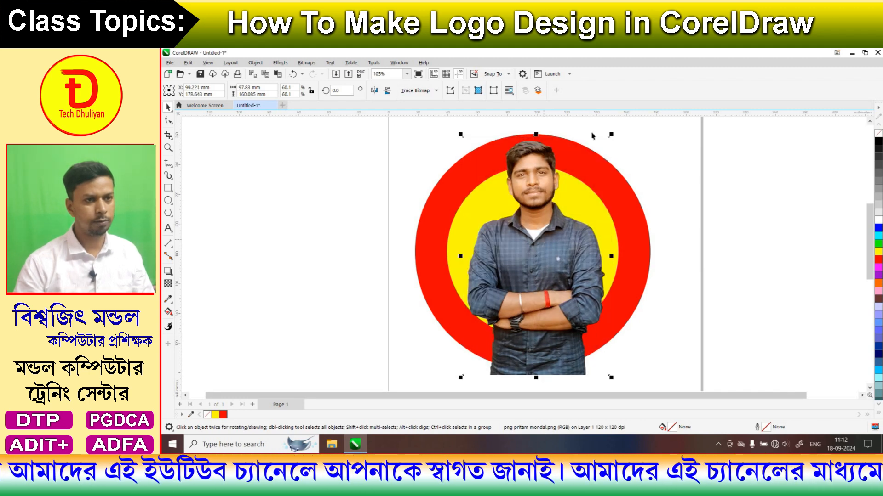
left_click_drag(612, 134, 613, 131)
left_click_drag(552, 238, 550, 237)
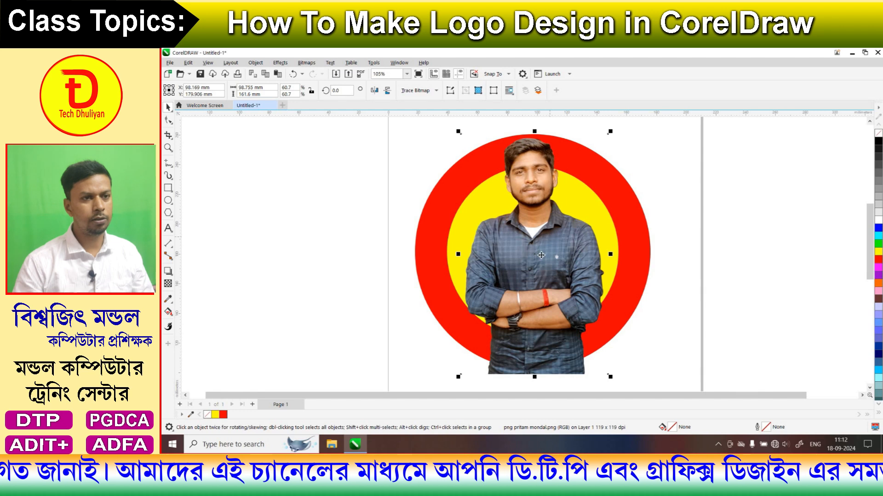
left_click_drag(539, 259, 540, 258)
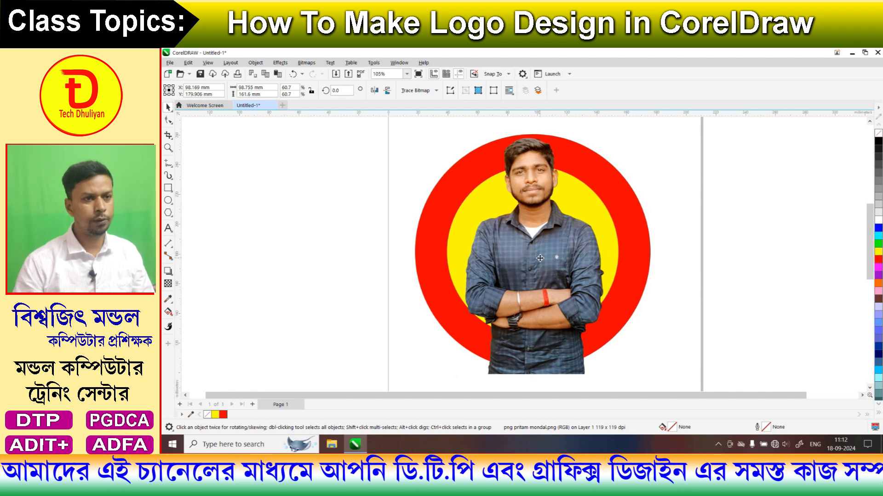
- PowerClip the portrait inside the yellow inner circle
left_click(542, 262)
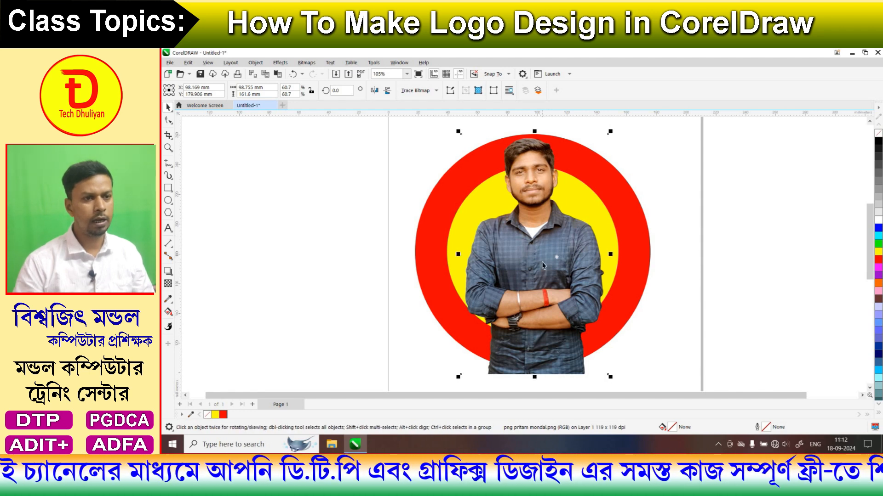
right_click(543, 265)
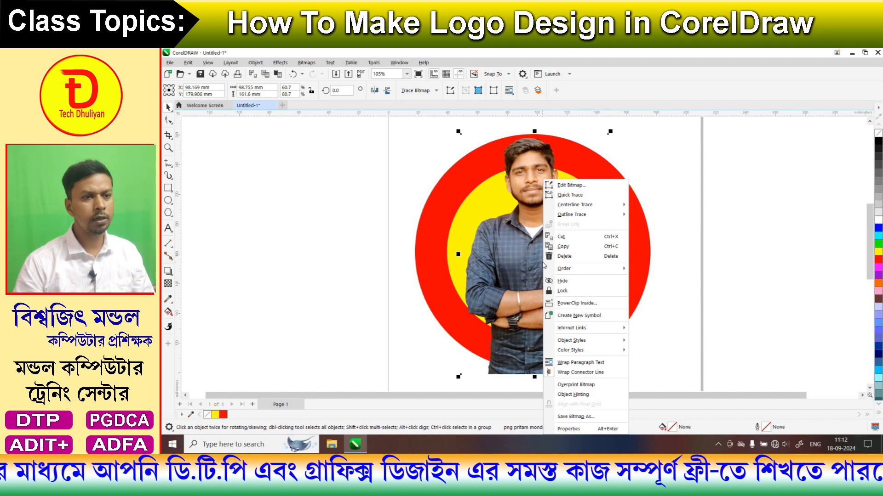
left_click(573, 303)
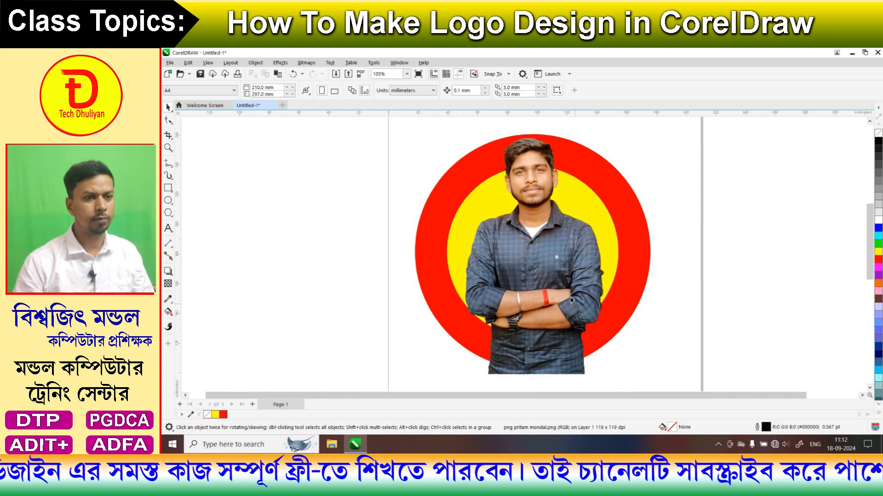
left_click(450, 244)
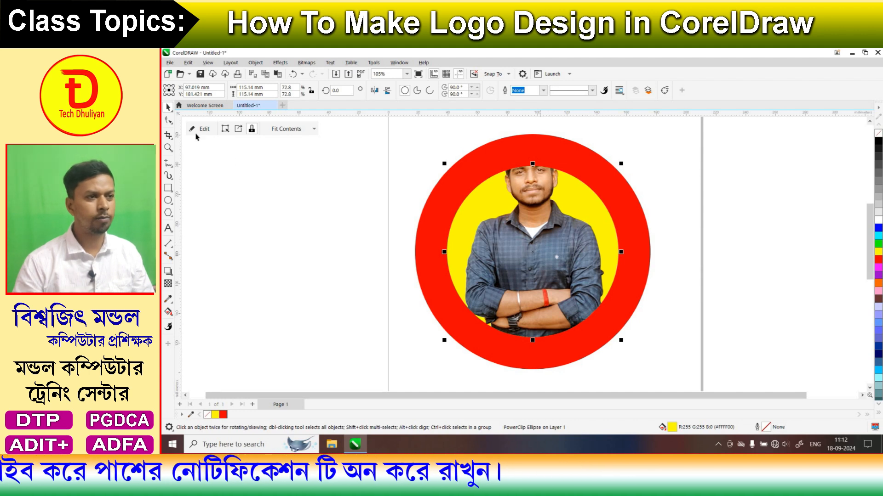
- Copy the portrait from inside the inner circle's PowerClip and finish editing its contents
double_click(547, 256)
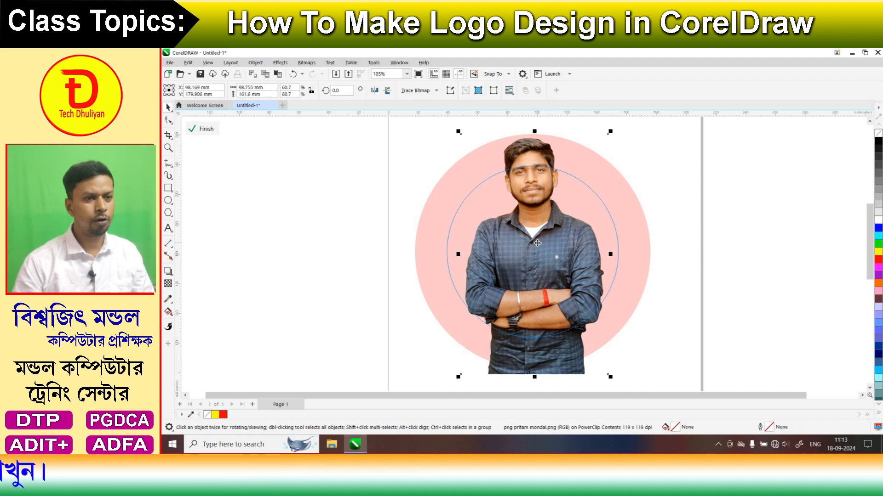
right_click(538, 246)
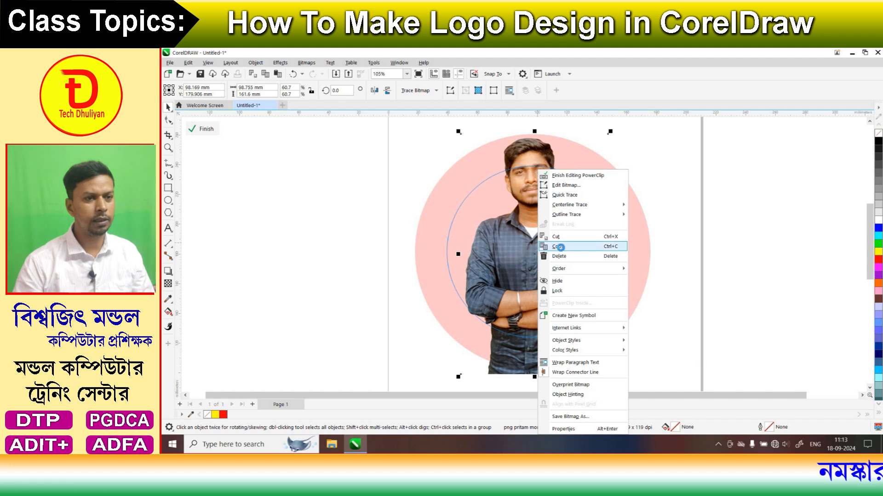
left_click(560, 248)
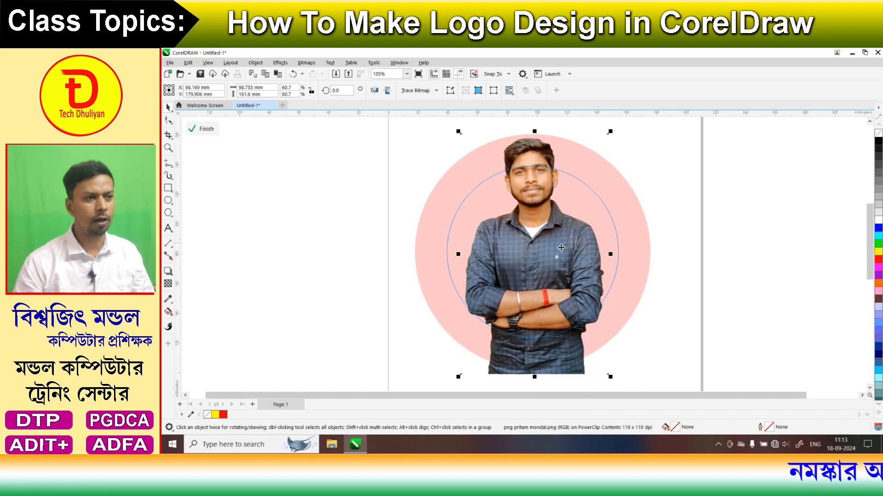
left_click(202, 129)
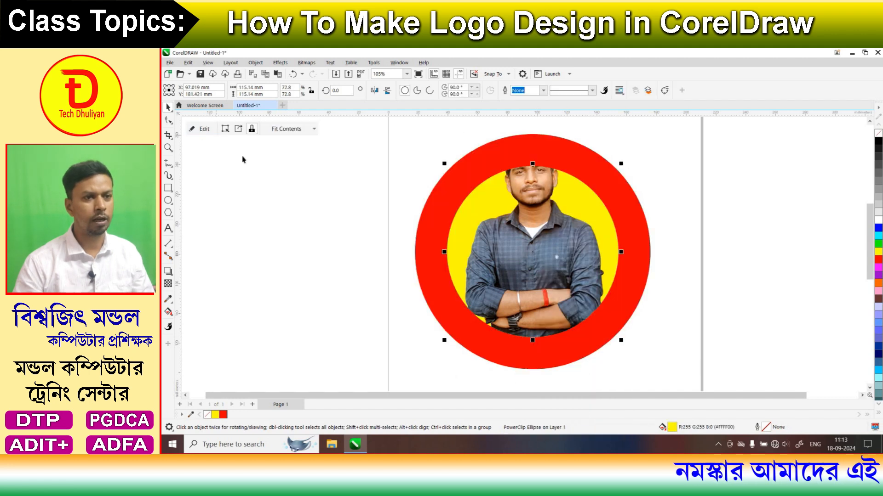
left_click(337, 210)
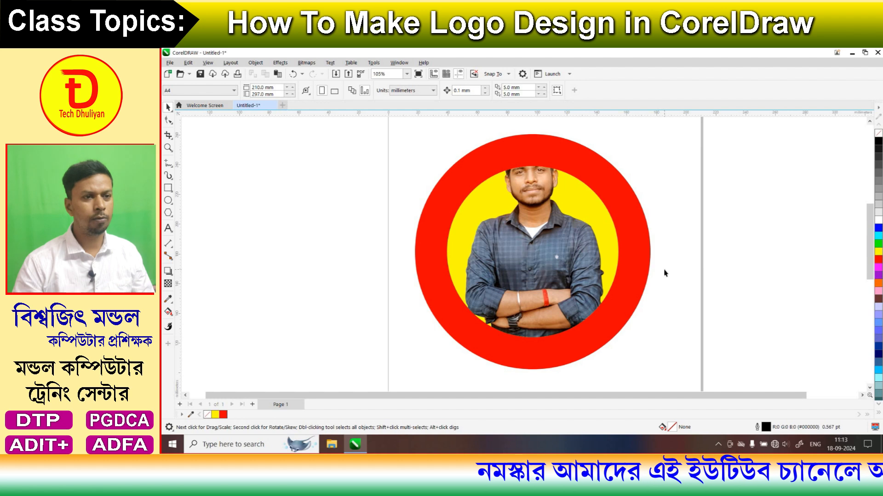
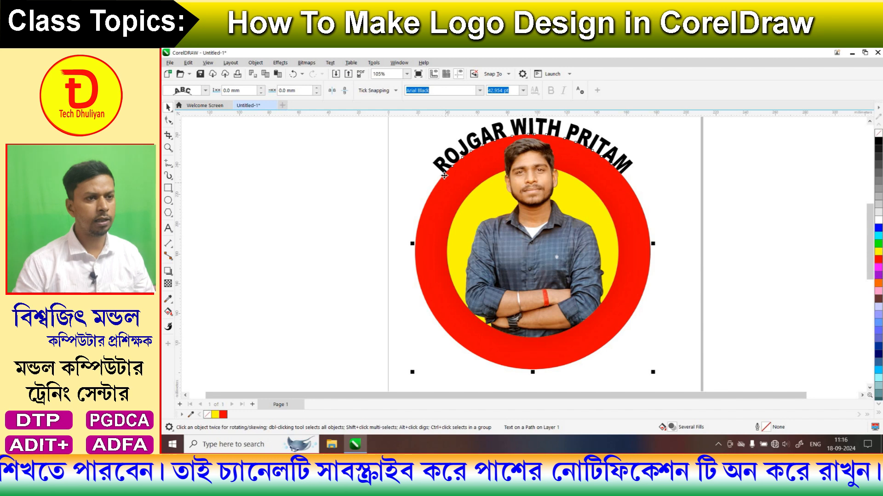
- Move the curved path text onto the red ring's left side at a distance of -16 mm, and break it apart from the path
left_click_drag(444, 174, 478, 329)
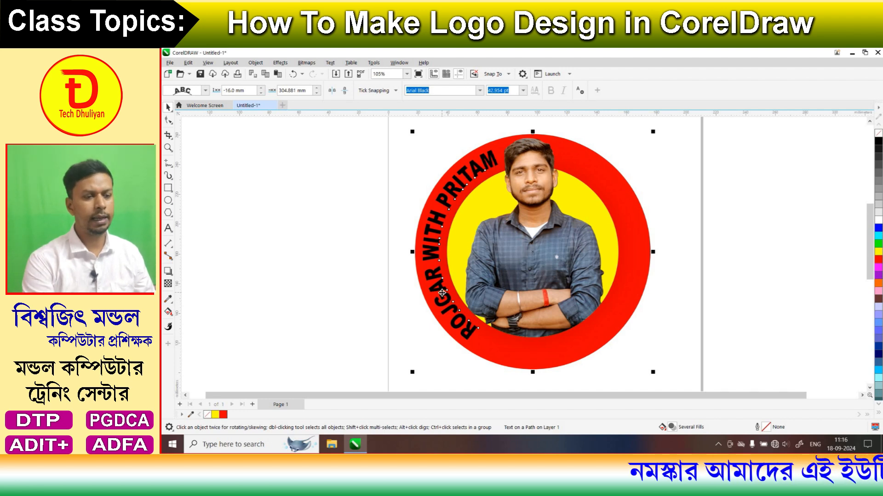
key("ctrl+k")
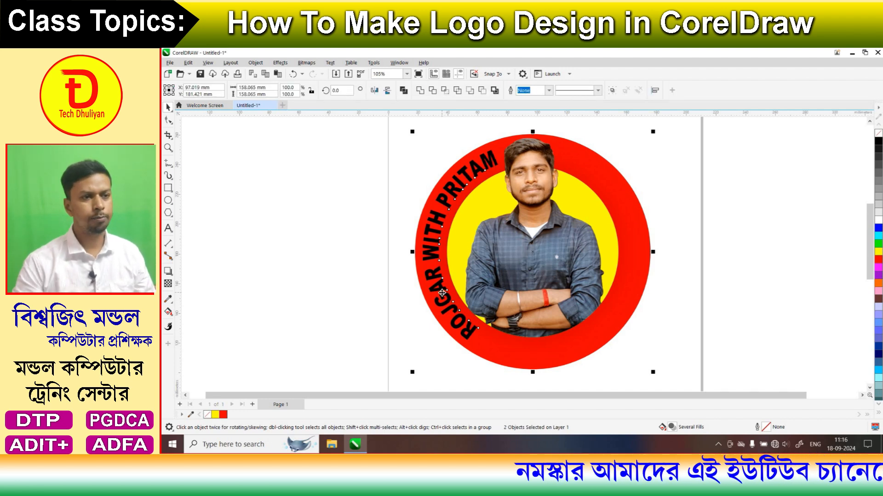
left_click(359, 232)
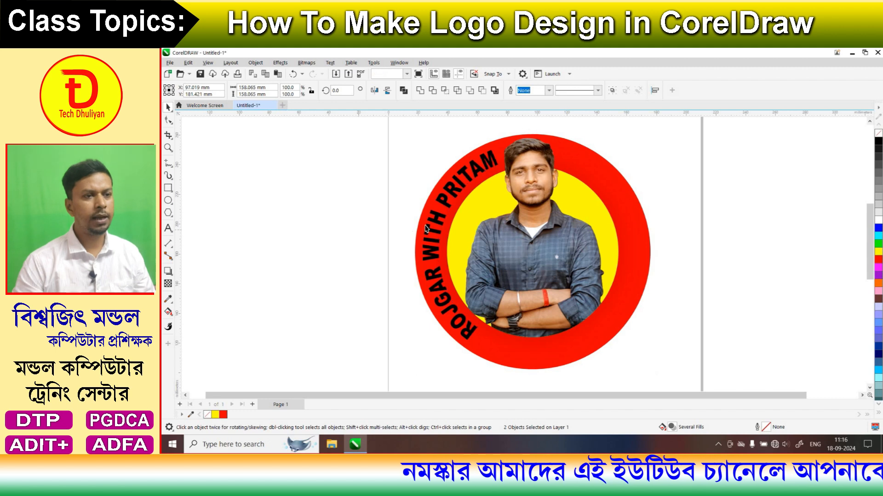
- Fill the separated curved text on the red ring with white
left_click(438, 219)
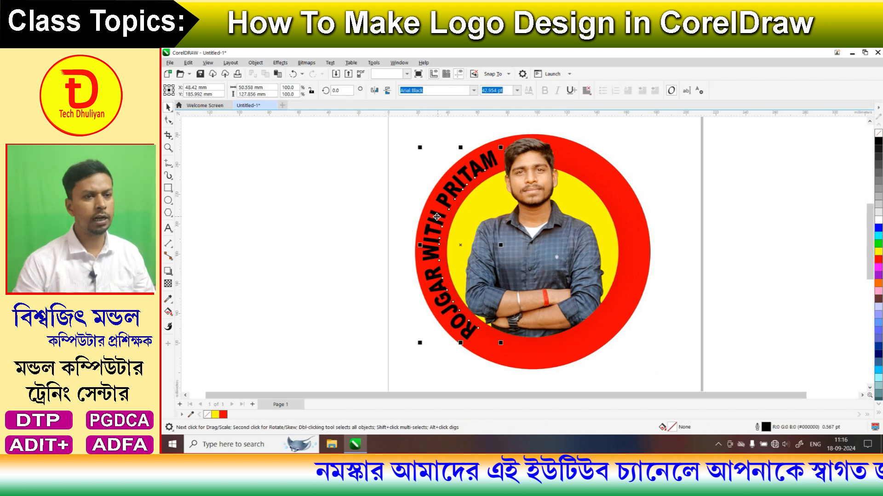
left_click(877, 223)
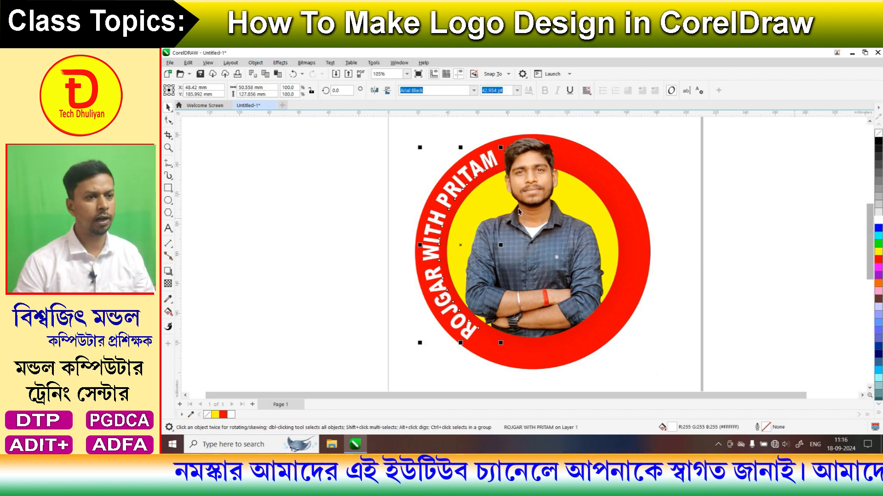
- Cast a perspective drop shadow inward from the curved text, with angle 359 and stretch 105, and outline the text with a red hairline
left_click(169, 272)
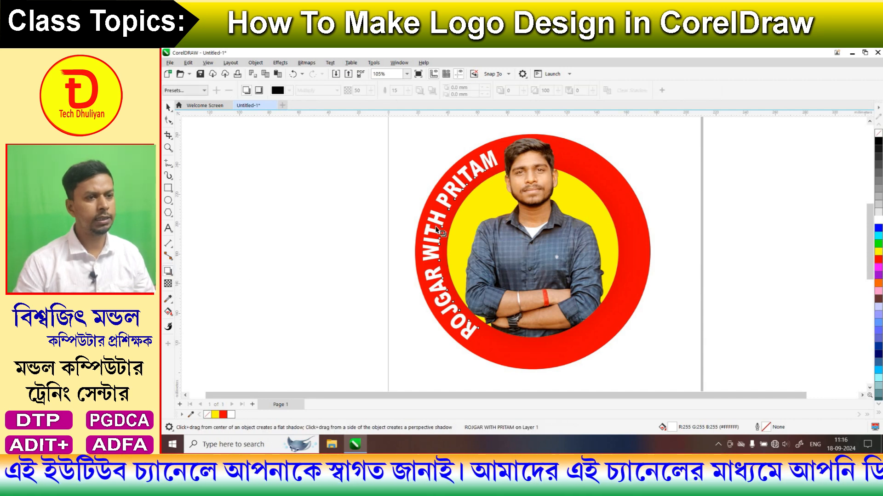
left_click_drag(422, 245, 502, 248)
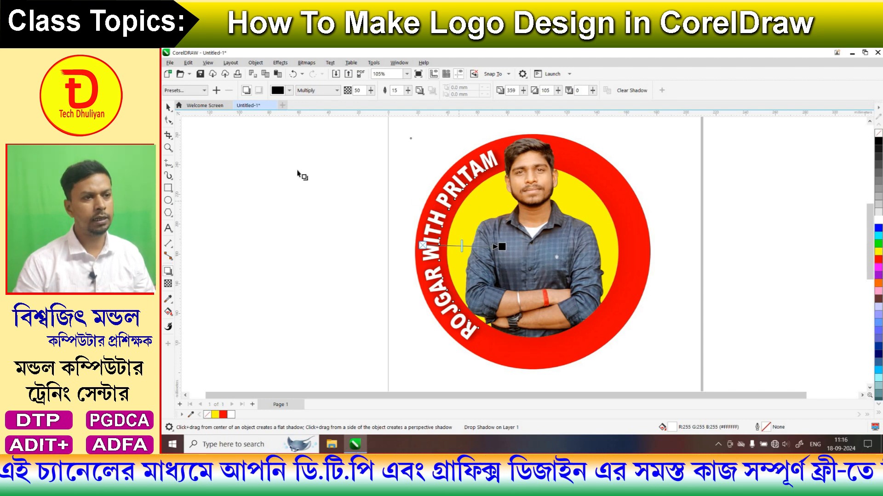
left_click(168, 107)
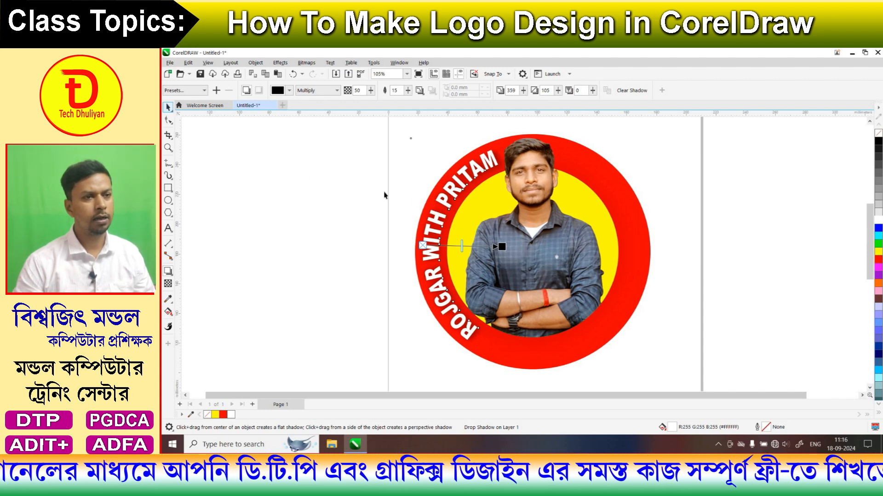
right_click(878, 260)
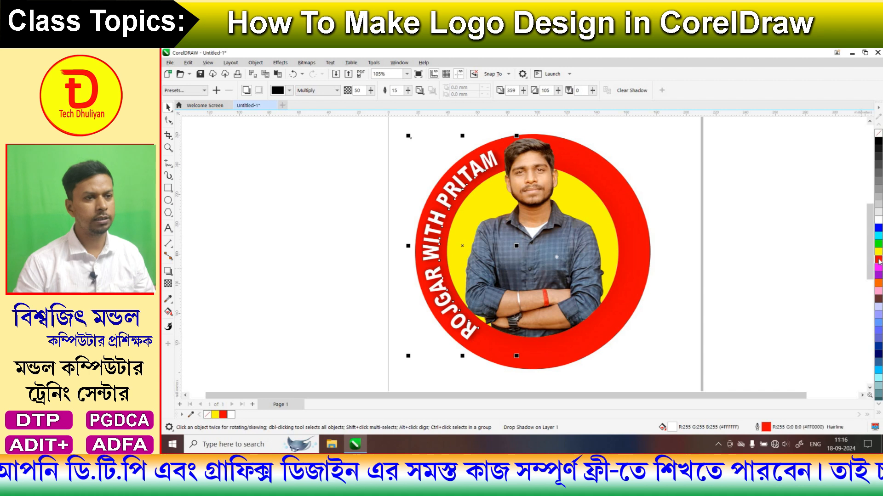
left_click(326, 213)
- Mirror a copy of the curved text horizontally and vertically and place it on the red ring's right side
left_click(451, 187)
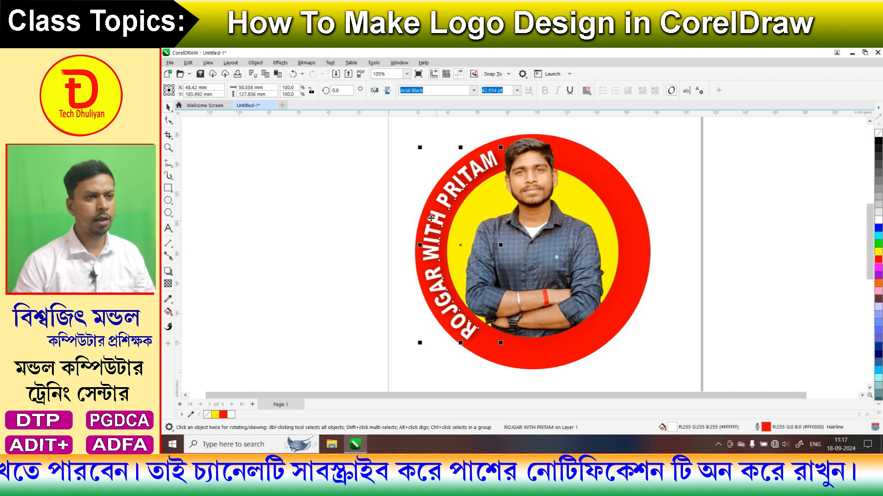
left_click(375, 90)
left_click(386, 92)
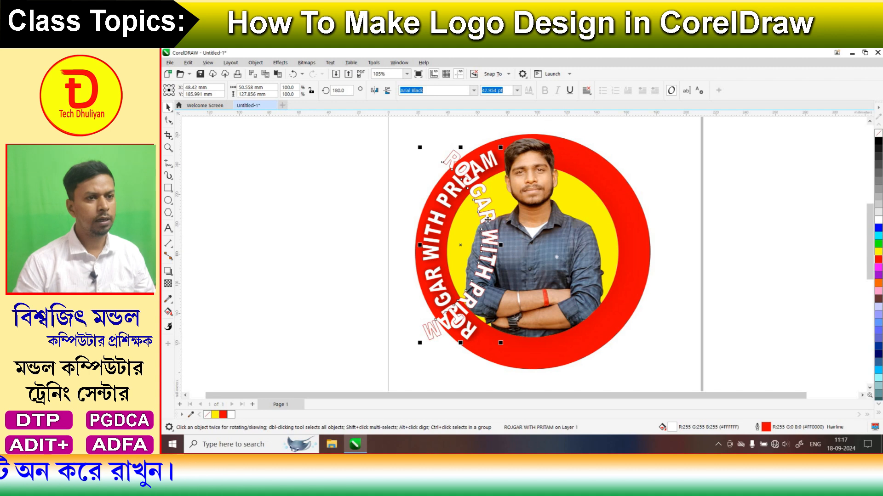
left_click_drag(462, 221, 633, 222)
left_click(633, 222)
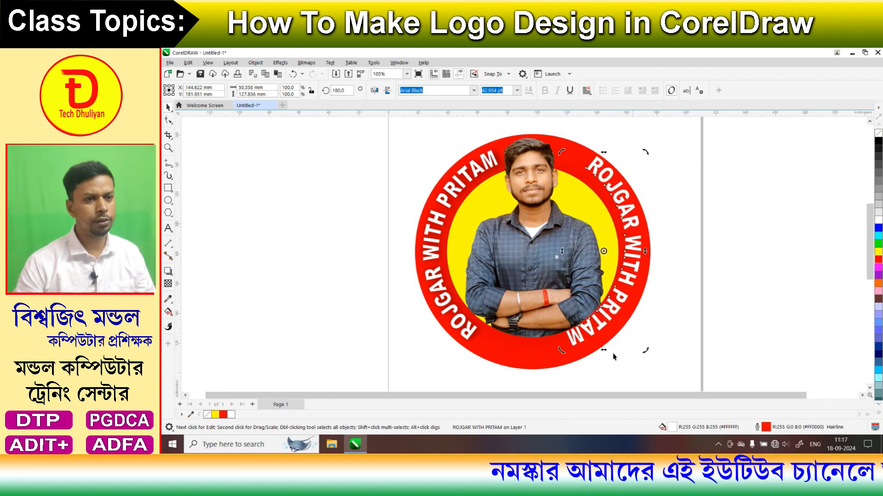
- Rotate the copied text to about 190 degrees and nudge it until it follows the red ring's right-hand curve
left_click_drag(647, 350, 654, 344)
mouse_move(633, 278)
left_mouse_down()
mouse_move(643, 318)
mouse_move(616, 301)
left_mouse_up()
left_click_drag(642, 350, 645, 350)
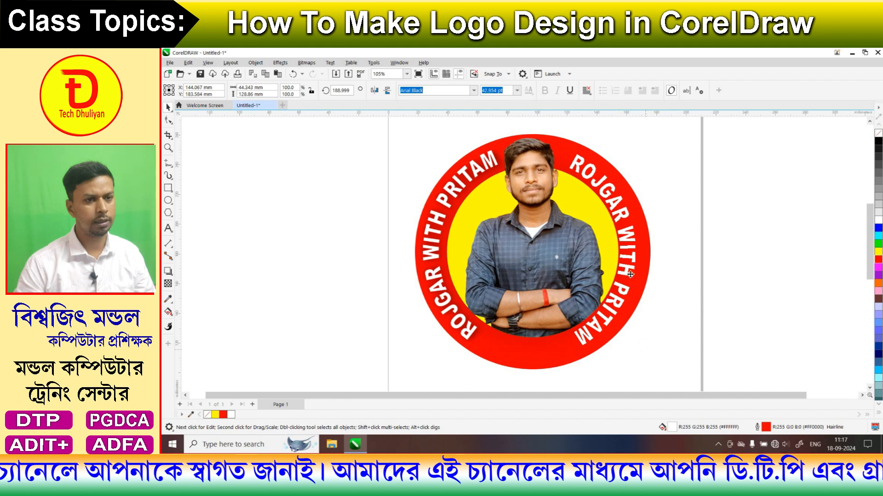
left_click_drag(631, 275, 632, 273)
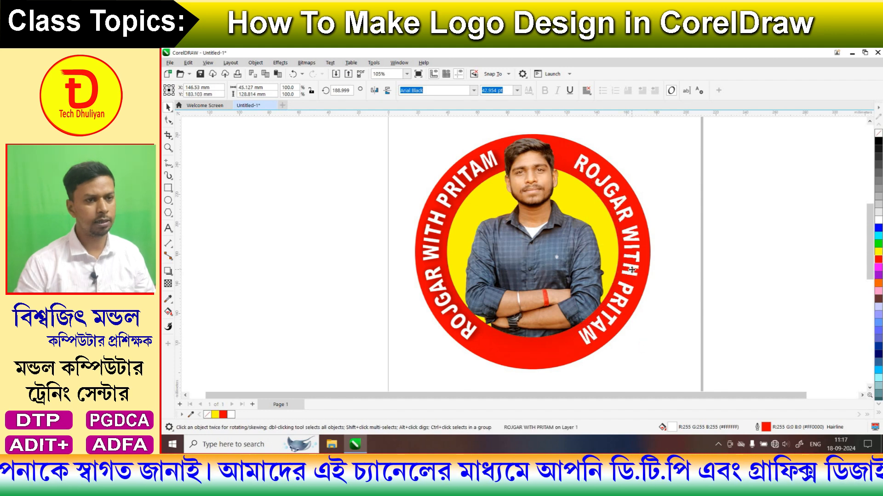
left_click(620, 300)
left_click_drag(643, 348, 646, 350)
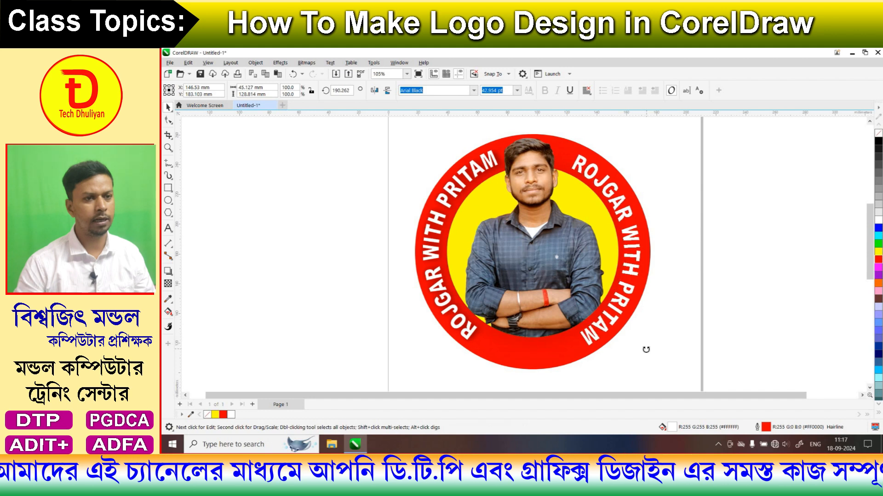
left_click_drag(630, 248, 632, 247)
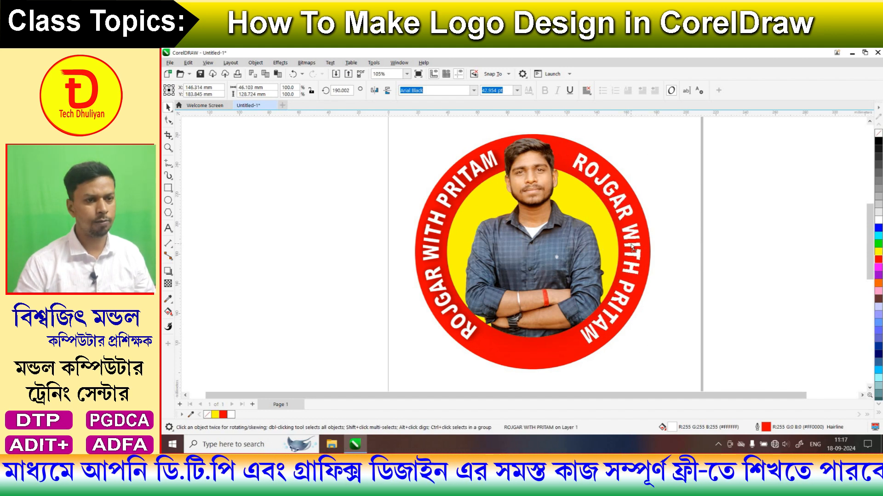
key("ctrl+z")
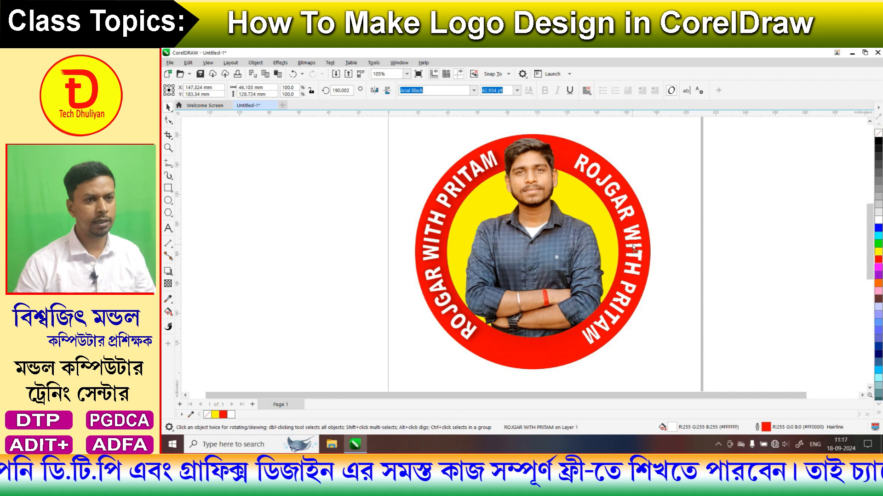
left_click_drag(632, 249, 632, 248)
left_click(632, 245)
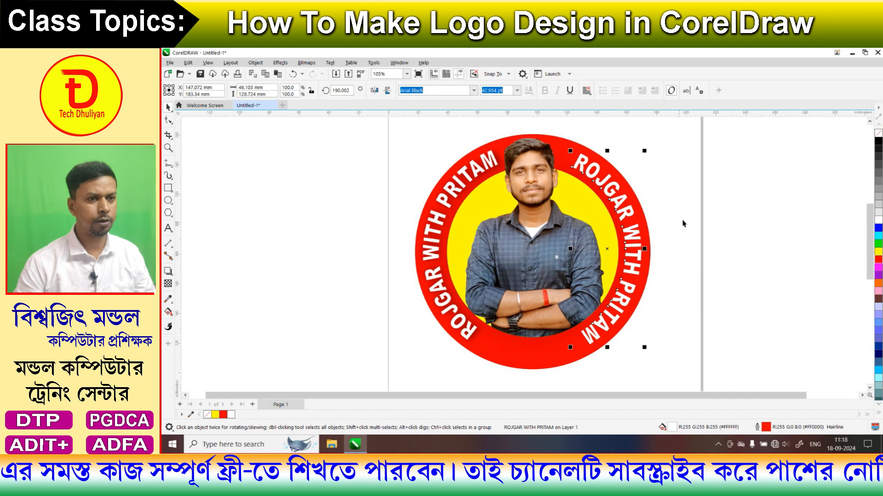
left_click(674, 224)
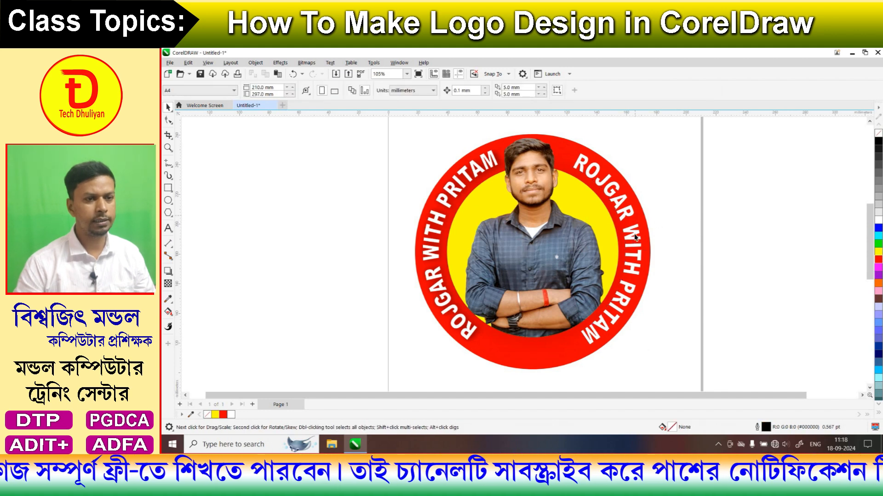
- Cast a perspective drop shadow inward from the right-hand curved text, with angle 180 and stretch 102
left_click(629, 231)
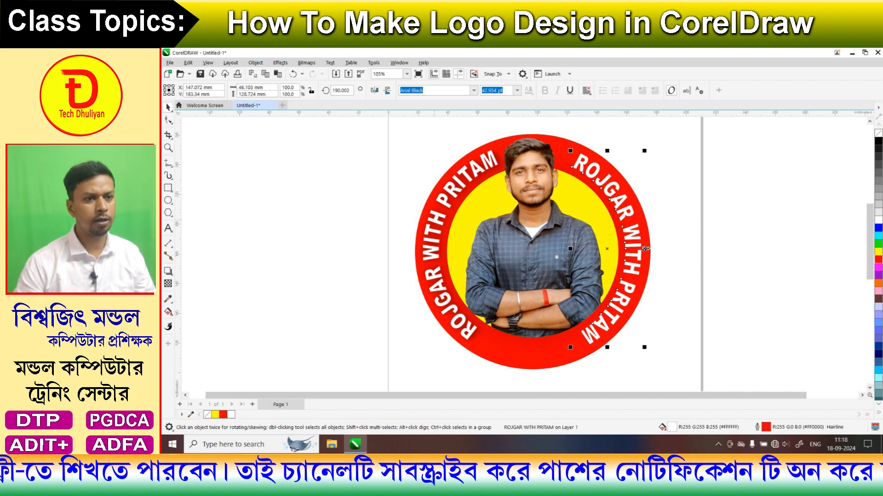
left_click(168, 272)
left_click_drag(628, 239, 566, 250)
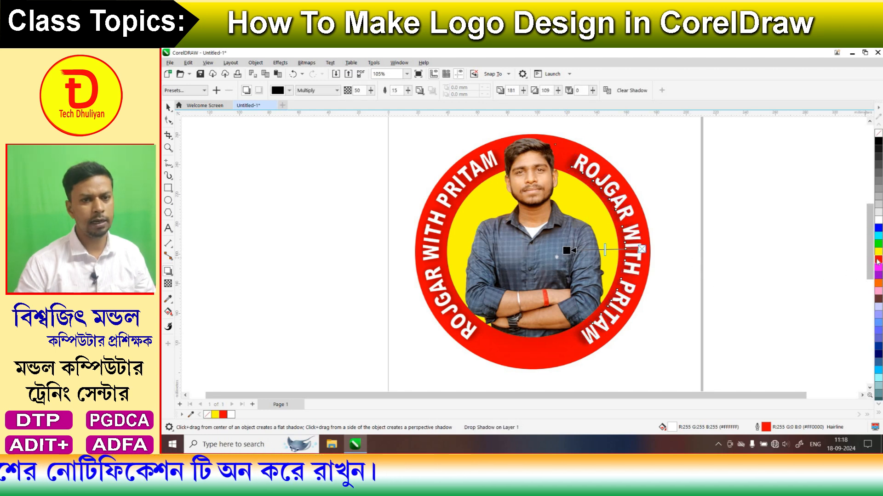
left_click(169, 107)
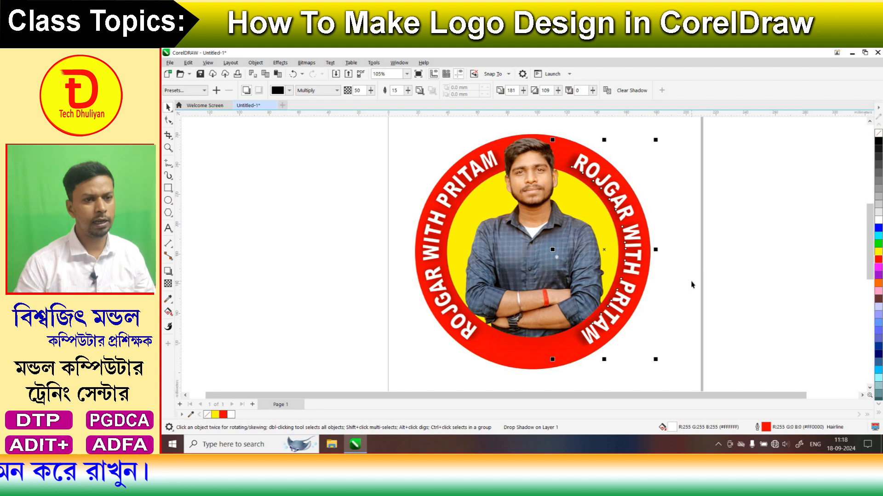
left_click(676, 279)
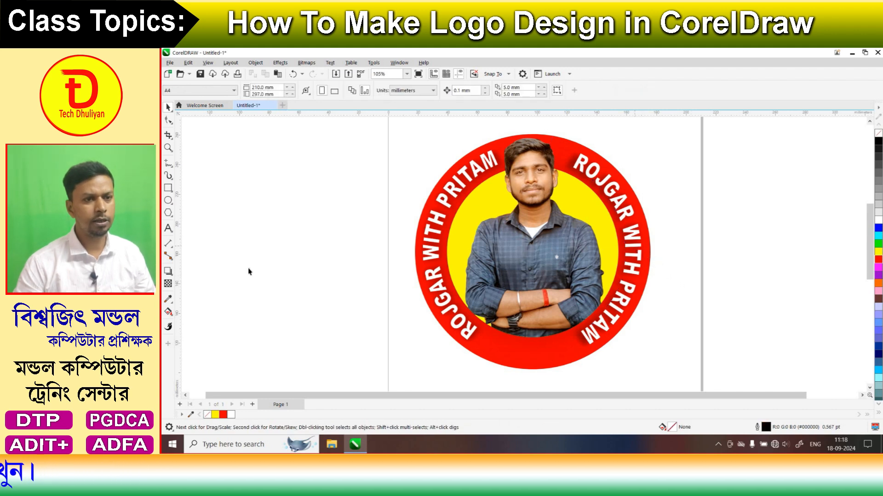
left_click(634, 247)
left_click(169, 272)
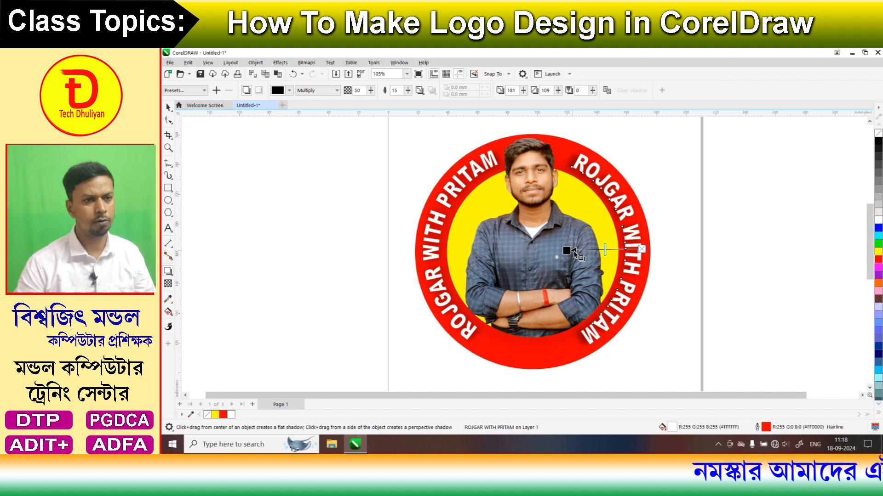
left_click_drag(577, 252, 580, 251)
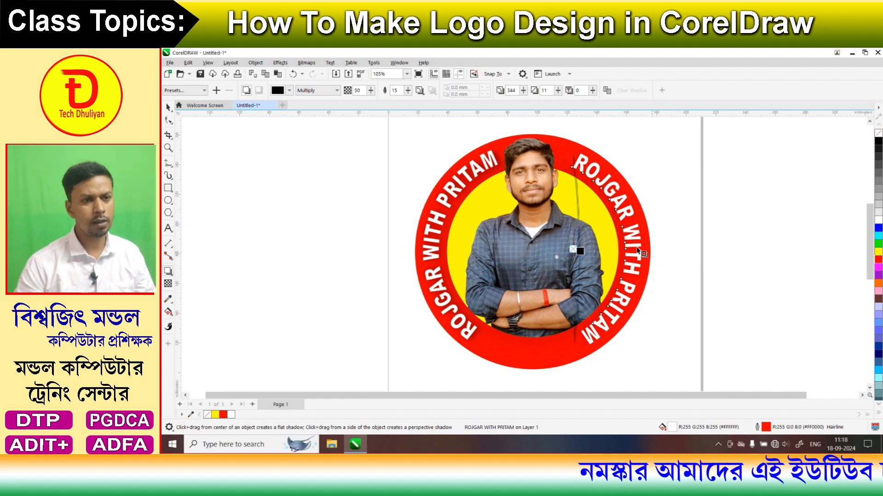
left_click_drag(639, 248, 573, 250)
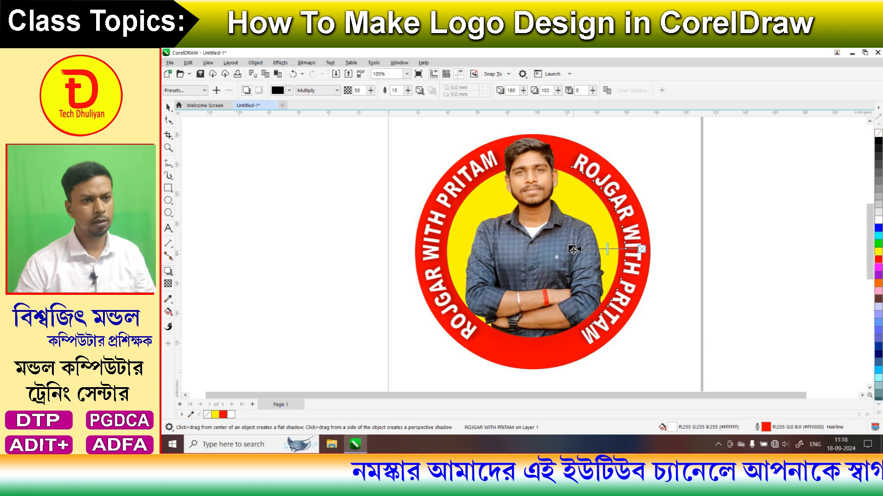
left_click(168, 107)
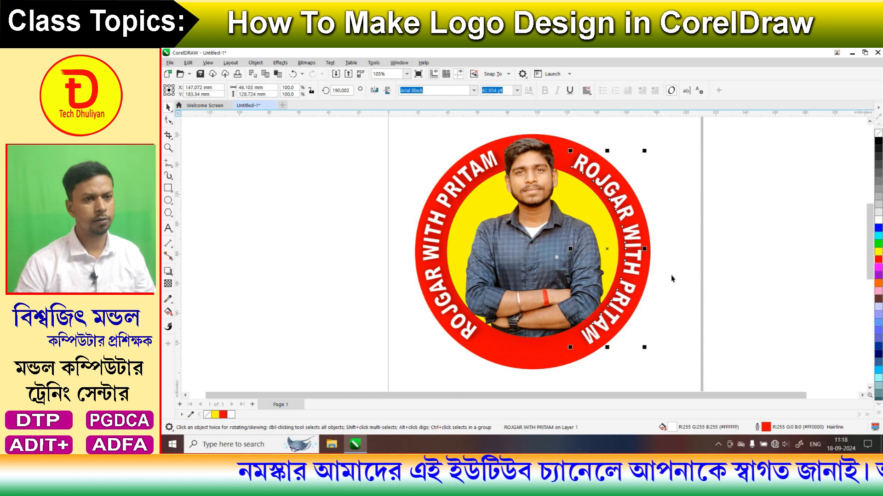
left_click(728, 278)
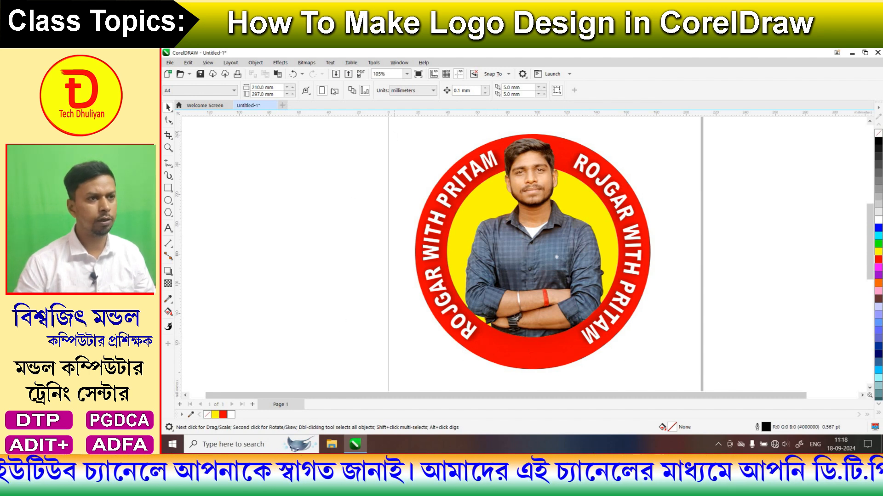
left_click(334, 65)
left_click(333, 66)
left_click(329, 66)
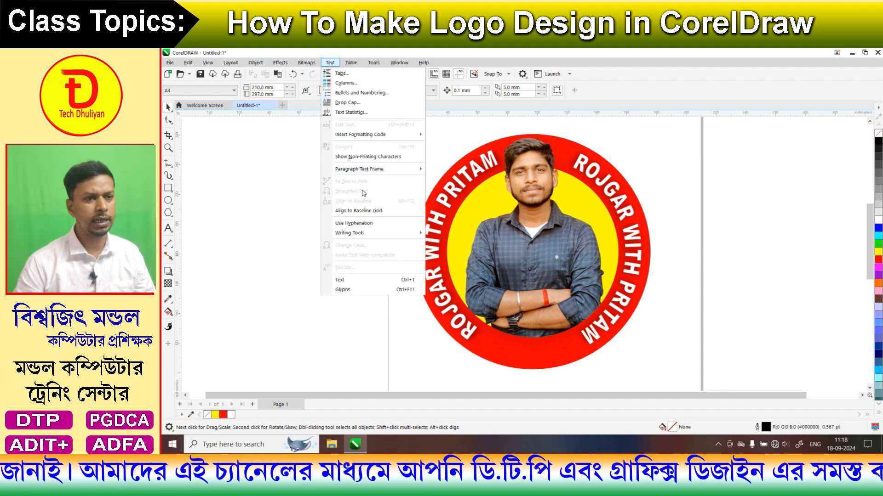
- Insert the oil-lamp glyph from the recent glyphs and place it, enlarged to about 13 mm wide, on the red ring's lower left
left_click(351, 291)
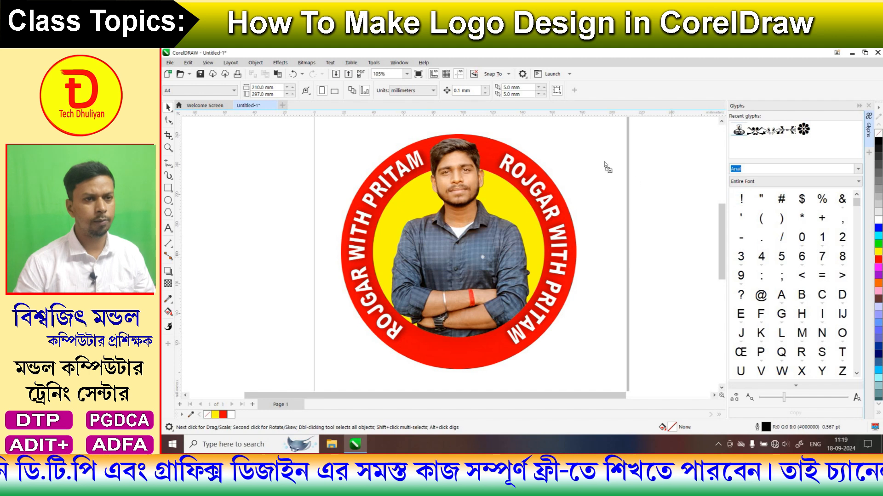
left_click_drag(738, 129, 606, 154)
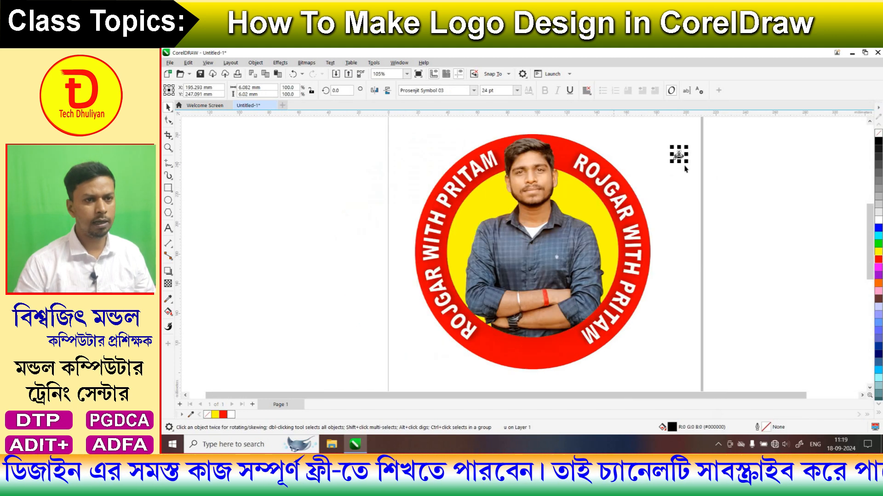
left_click_drag(691, 165, 531, 315)
mouse_move(487, 355)
left_mouse_down()
mouse_move(497, 354)
mouse_move(491, 350)
left_mouse_up()
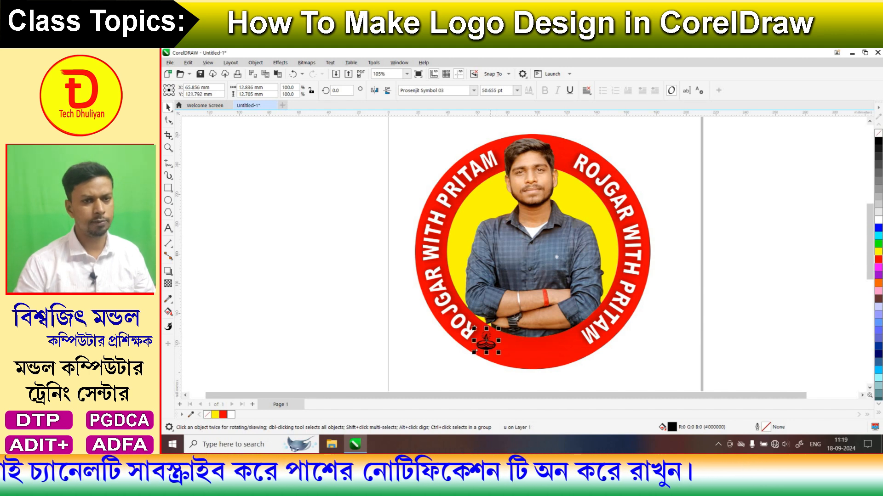
- Fill the lamp glyph with white and place a copy of it on the red ring's lower right, level with the original
left_click(878, 222)
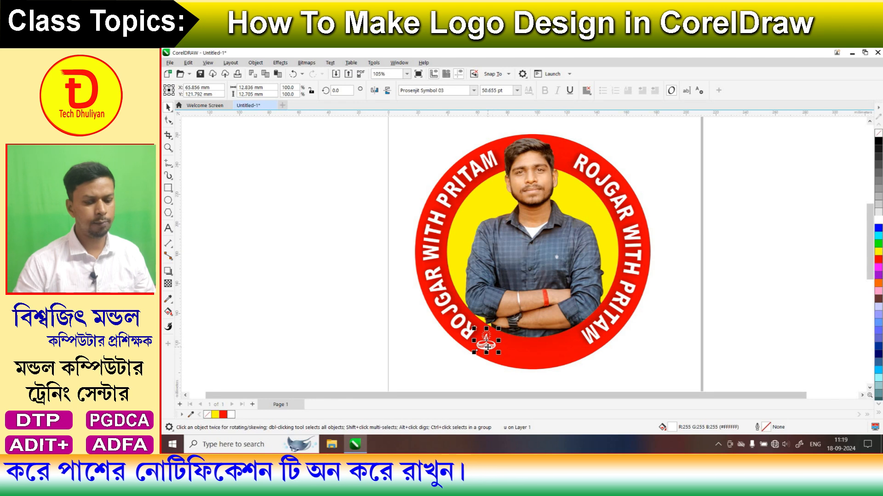
left_click_drag(486, 345, 575, 353)
left_click_drag(486, 346, 487, 347)
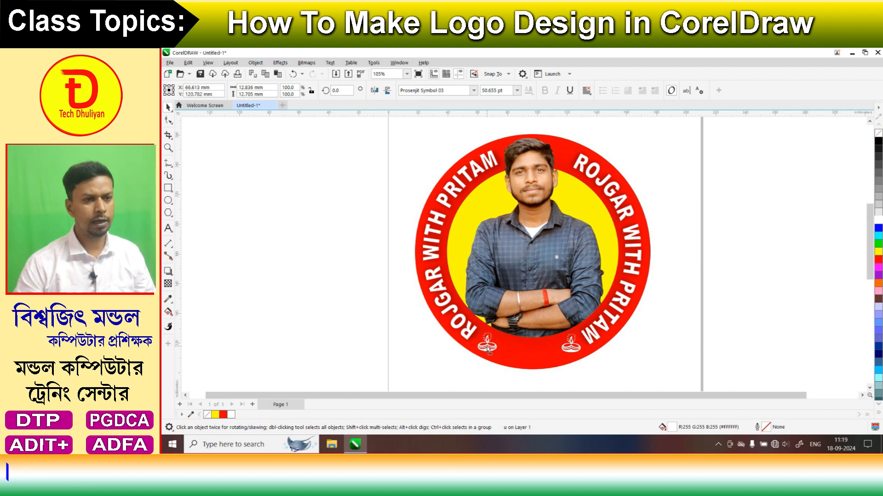
left_click(596, 381)
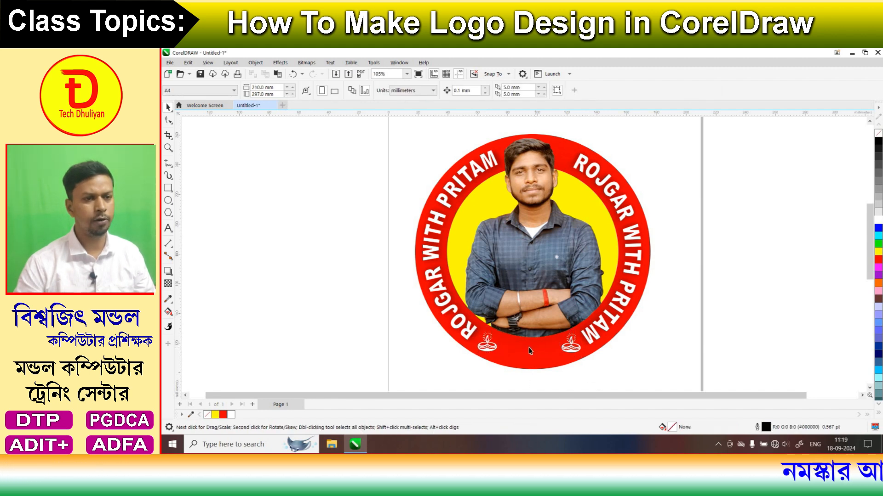
- Add the text "RWP" in Arial Black, colour it yellow, and scale it to about 35 pt at the ring's bottom between the lamps
left_click(168, 228)
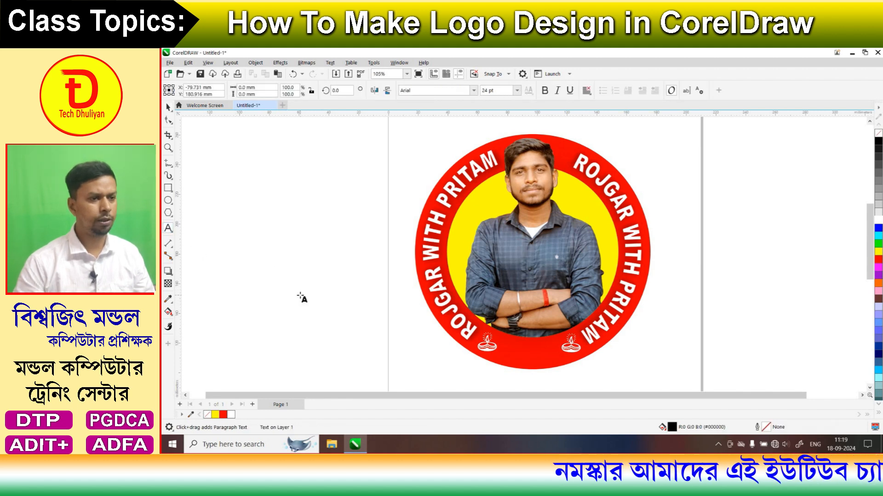
type("r")
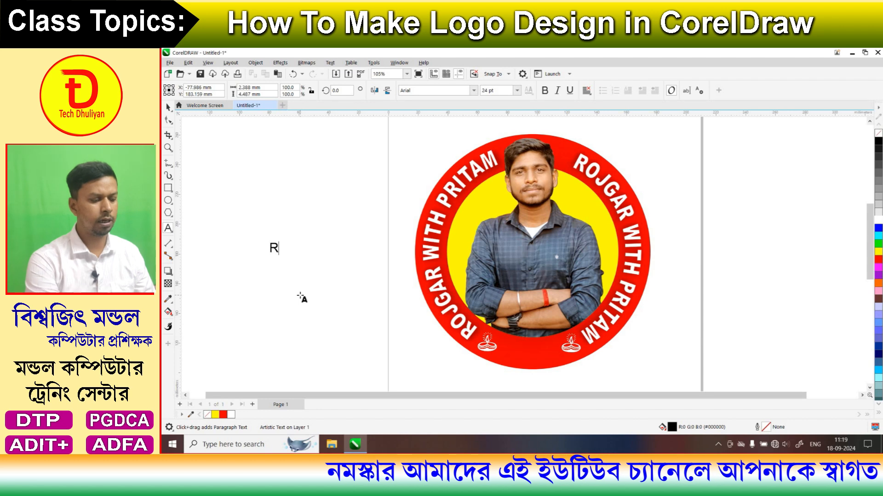
type("WP")
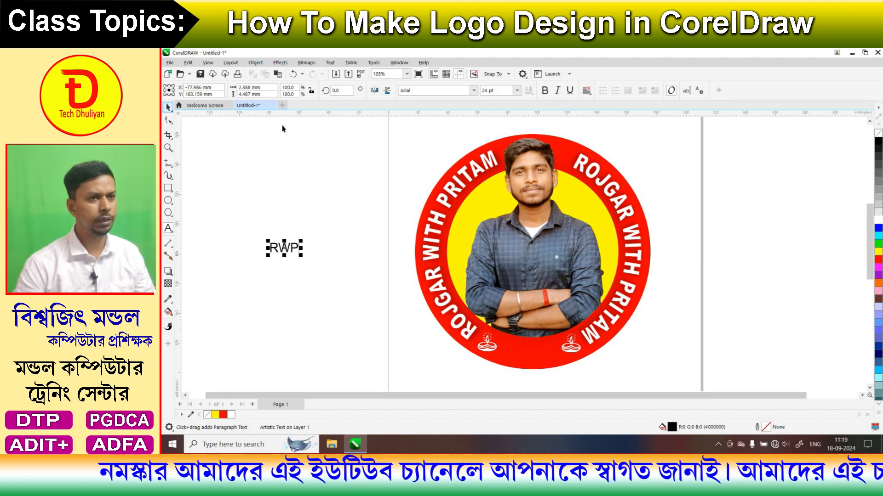
left_click(473, 91)
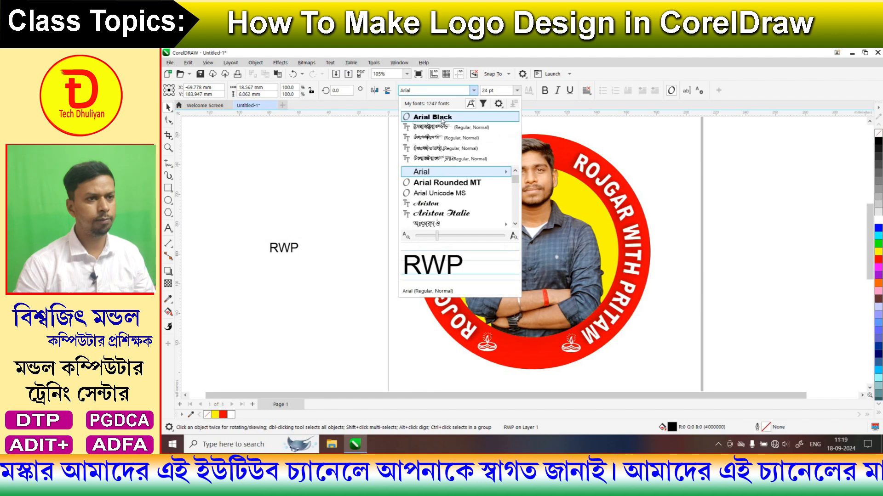
left_click(432, 117)
left_click_drag(286, 249, 546, 362)
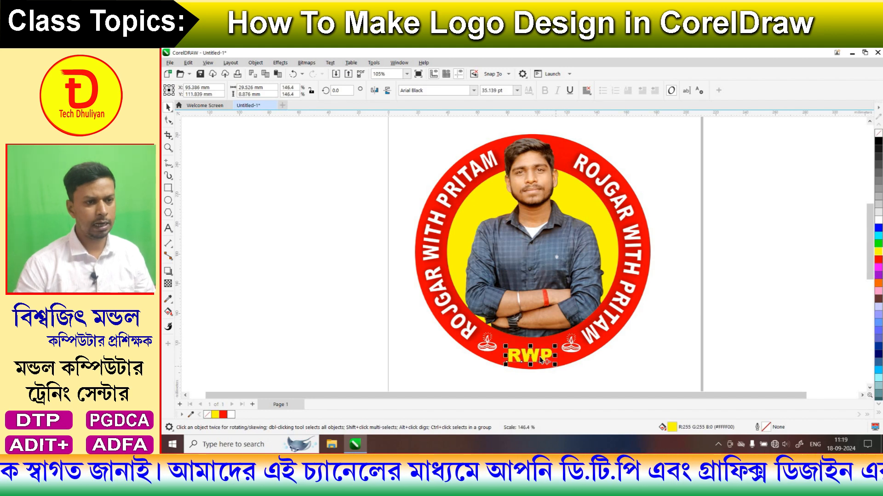
left_click(542, 357)
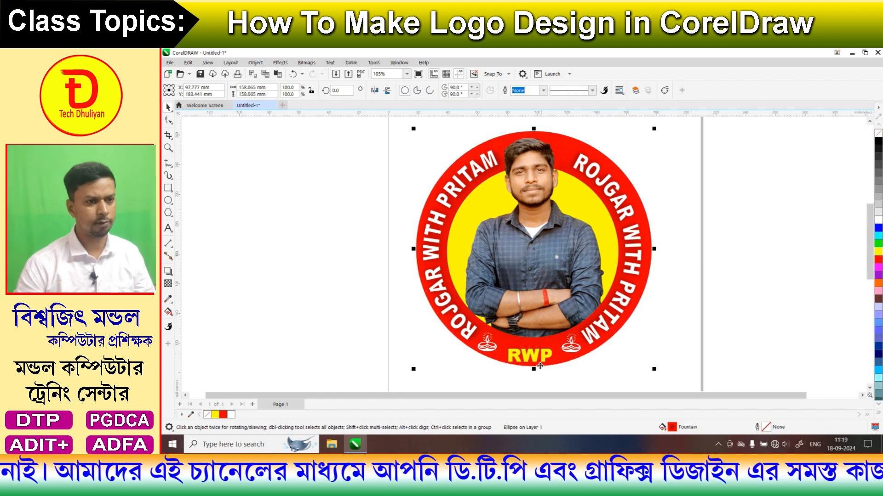
key("ctrl+z")
left_click(538, 378)
- Nudge the RWP text until it sits centred between the two lamps and enlarge it to about 37 pt
left_click(534, 357)
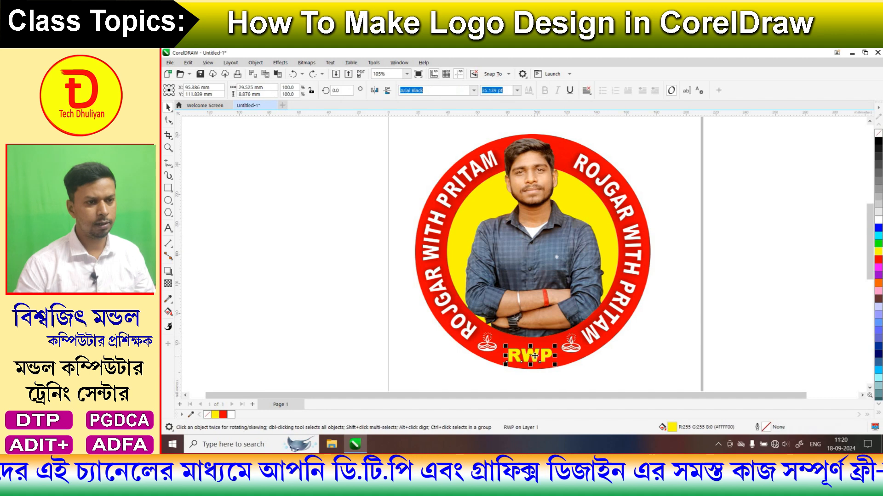
key("Up")
key("Up")
key("Up")
key("Up")
key("Up")
key("Up")
key("Up")
key("Up")
key("Up")
key("Up")
key("Up")
key("Up")
key("Up")
key("Up")
key("Up")
key("Left")
key("Left")
key("Left")
key("Left")
key("Left")
key("Left")
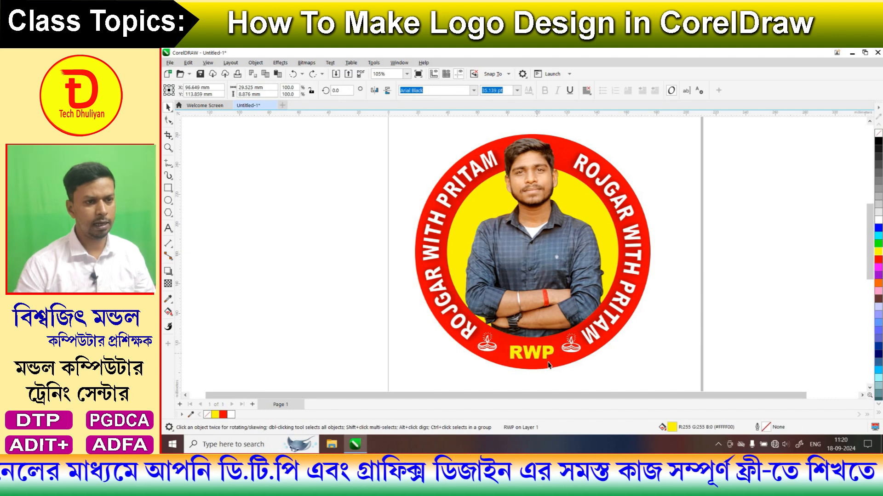
mouse_move(554, 362)
left_mouse_down()
mouse_move(561, 363)
mouse_move(541, 355)
left_mouse_up()
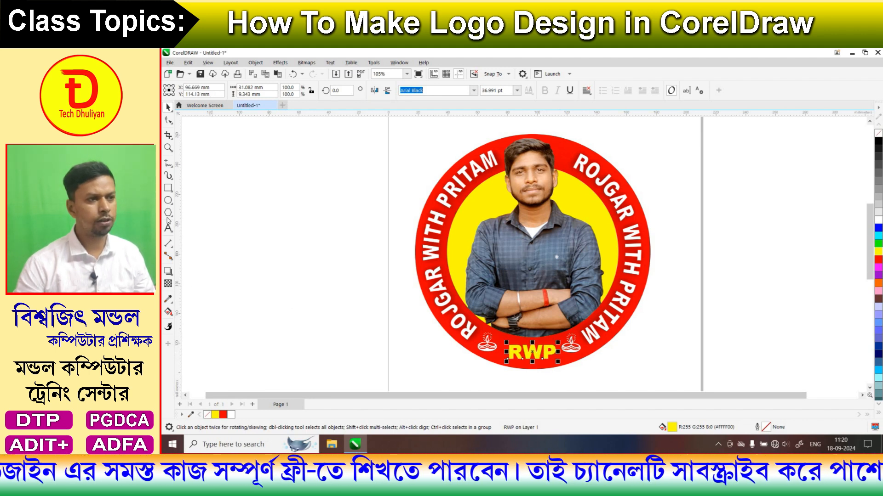
- Bend the RWP text about 1.8 mm downward with a single-arc envelope and shift it up about 0.5 mm within the ring
left_click(169, 271)
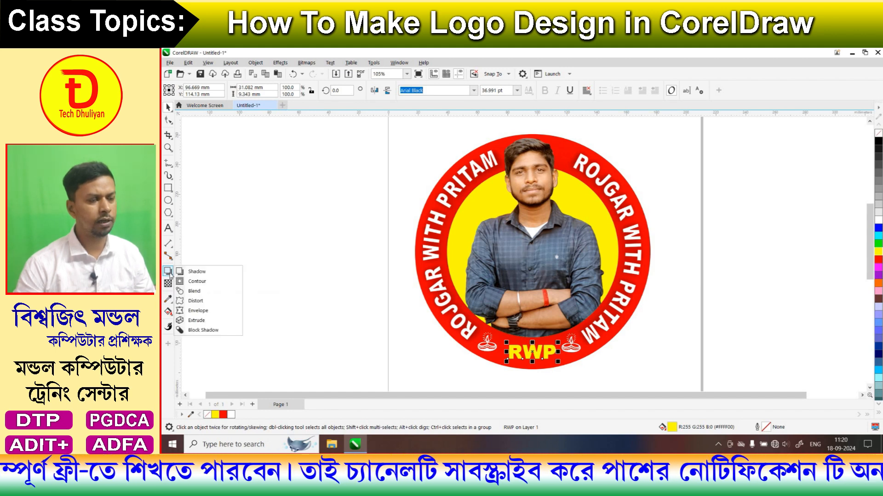
left_click(196, 311)
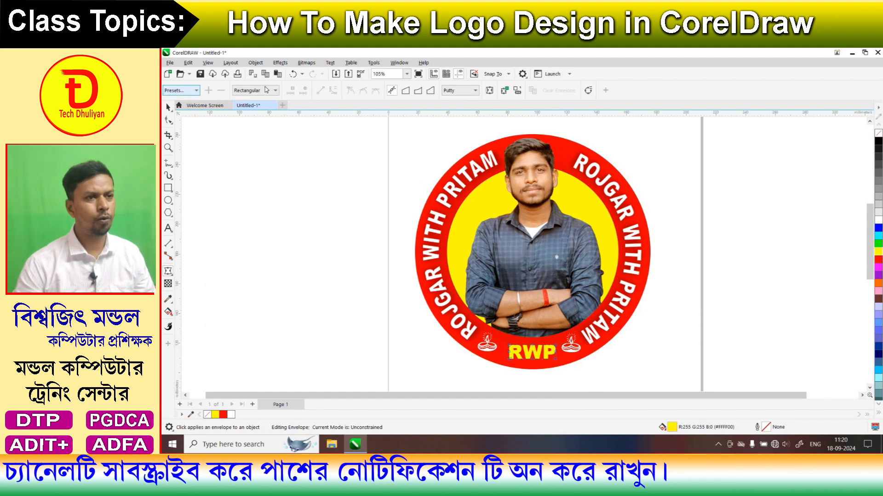
left_click(417, 92)
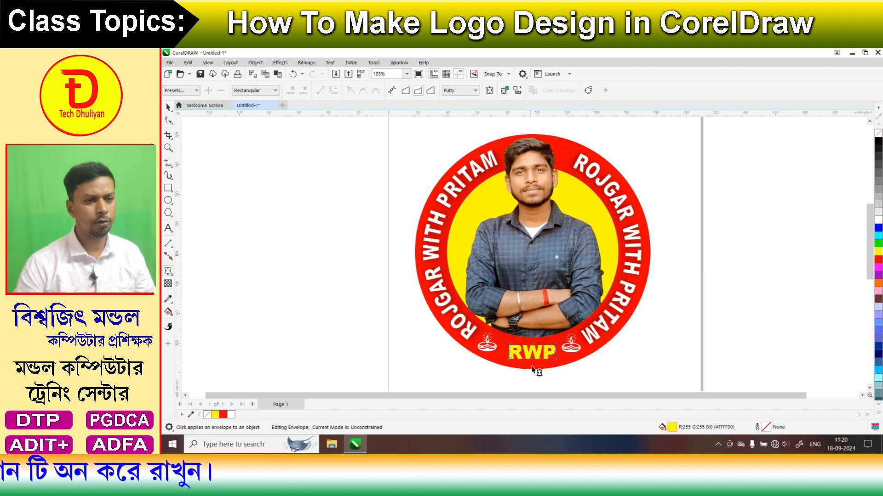
scroll(534, 367, "up", 2)
scroll(536, 367, "up", 3)
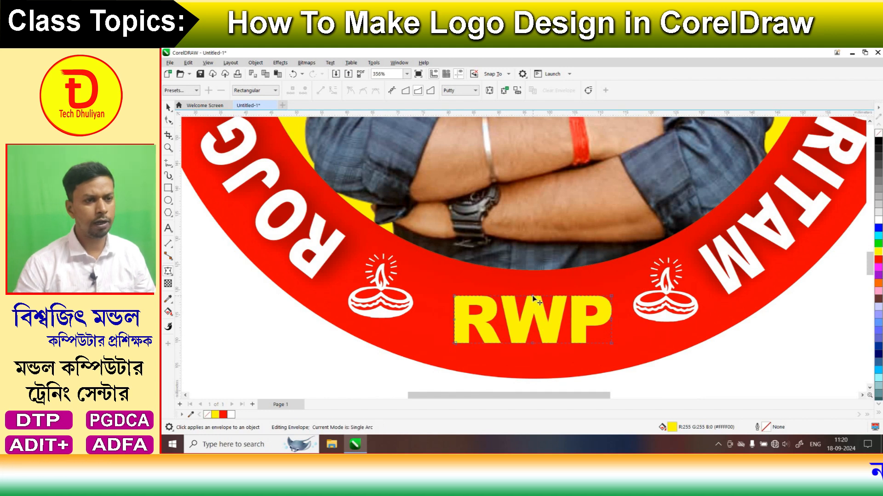
left_click_drag(533, 304, 534, 309)
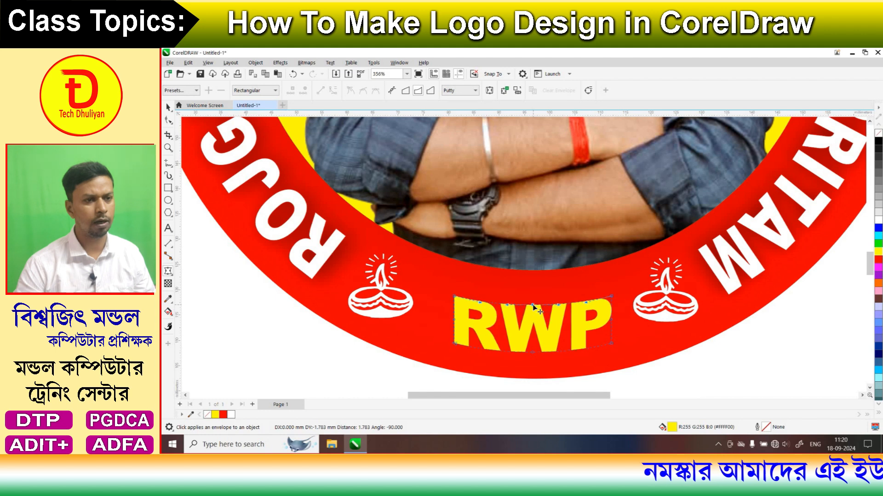
left_click(168, 108)
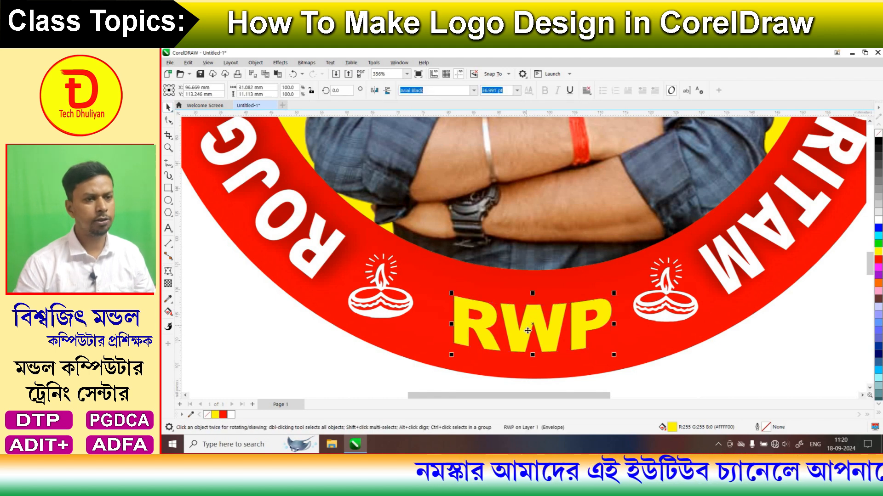
left_click_drag(544, 327, 544, 324)
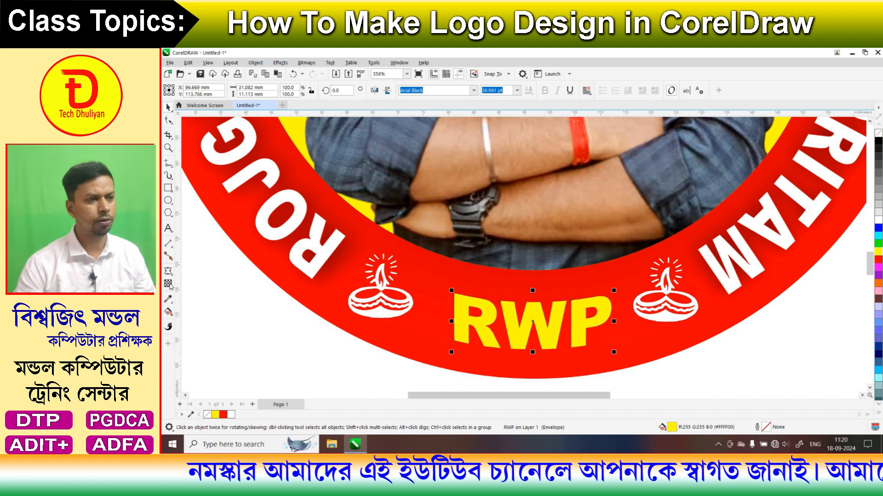
- Cast a flat drop shadow from the RWP text, offset about 0.17 mm sideways and 0.98 mm downward, and fit the whole logo in view
left_click(171, 275)
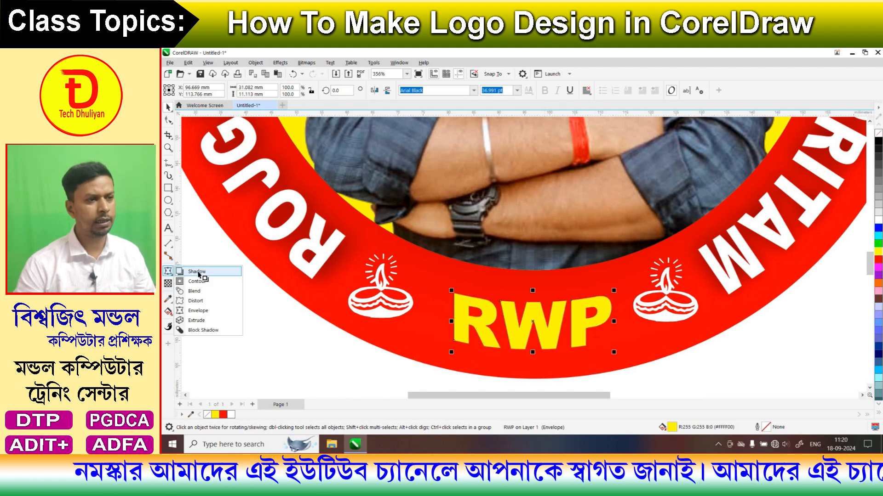
left_click(184, 272)
left_click_drag(536, 349, 537, 355)
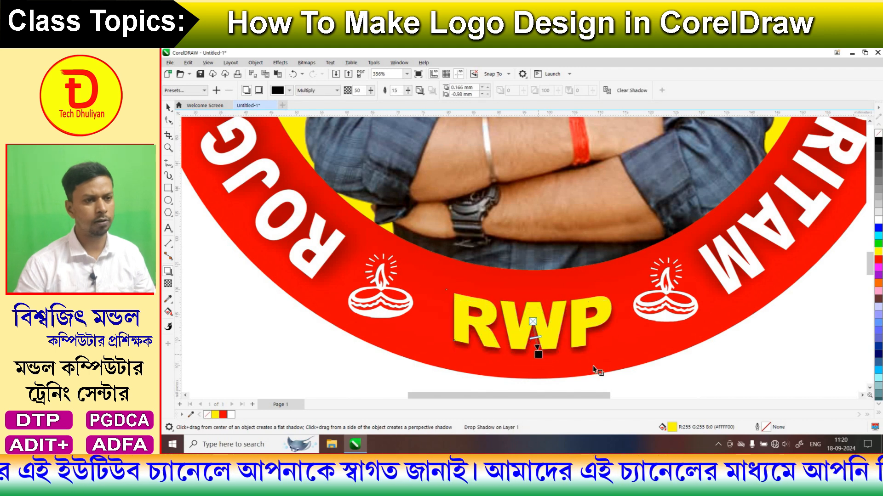
scroll(575, 361, "down", 1)
scroll(576, 361, "down", 1)
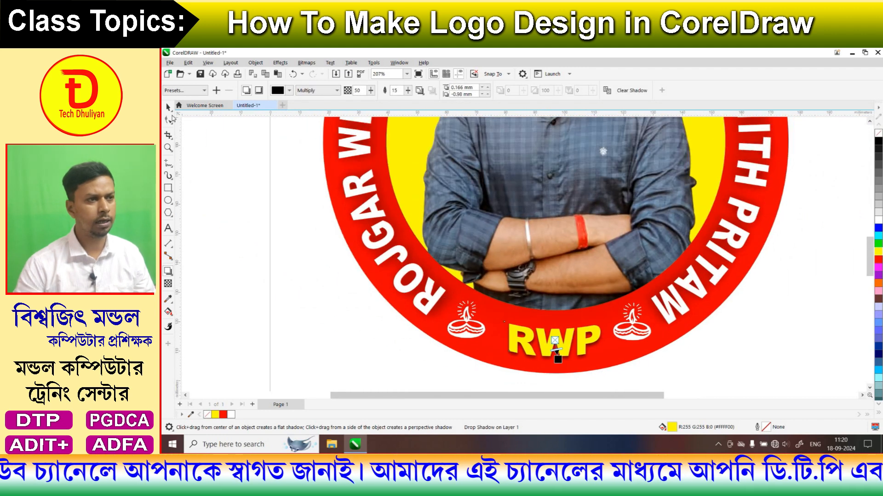
left_click(168, 107)
left_click(406, 74)
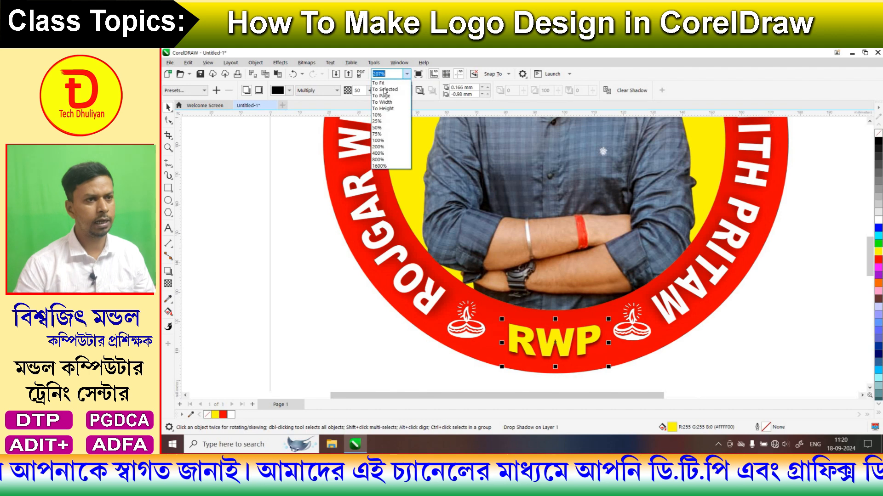
left_click(379, 82)
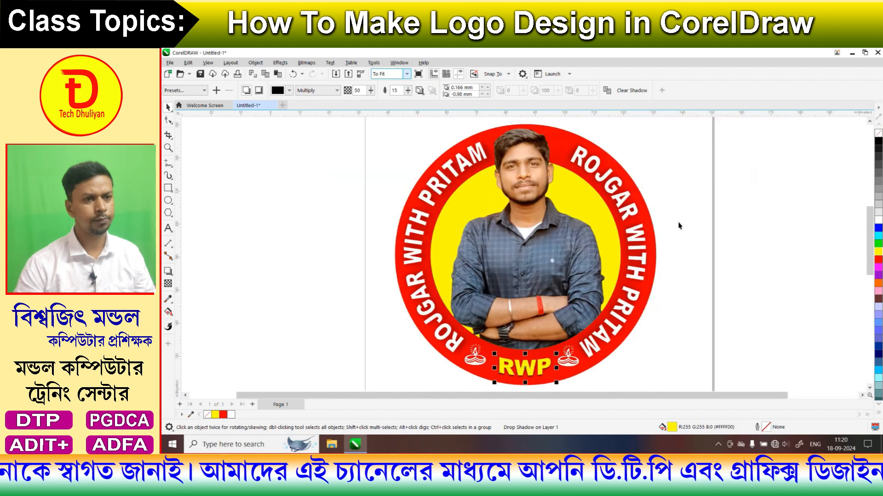
left_click(710, 259)
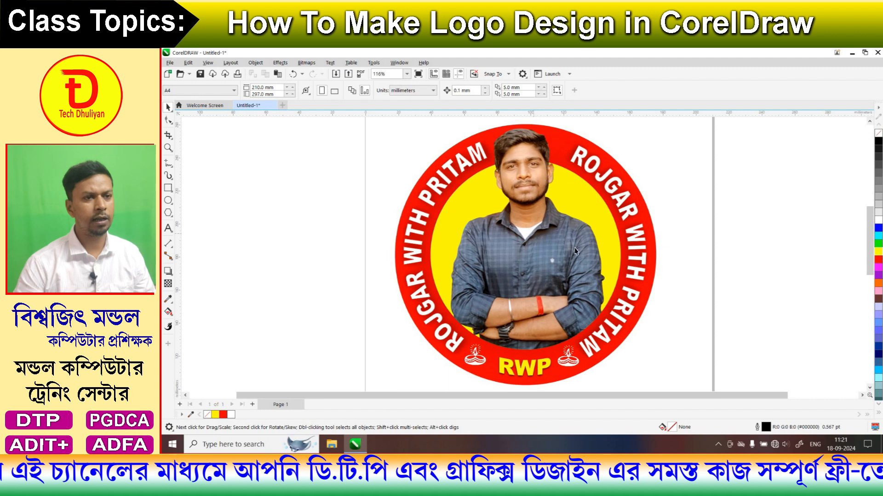
- Start exporting the logo to the Desktop and name the file "LOGO" followed by the portrait subject's first name
left_click(170, 63)
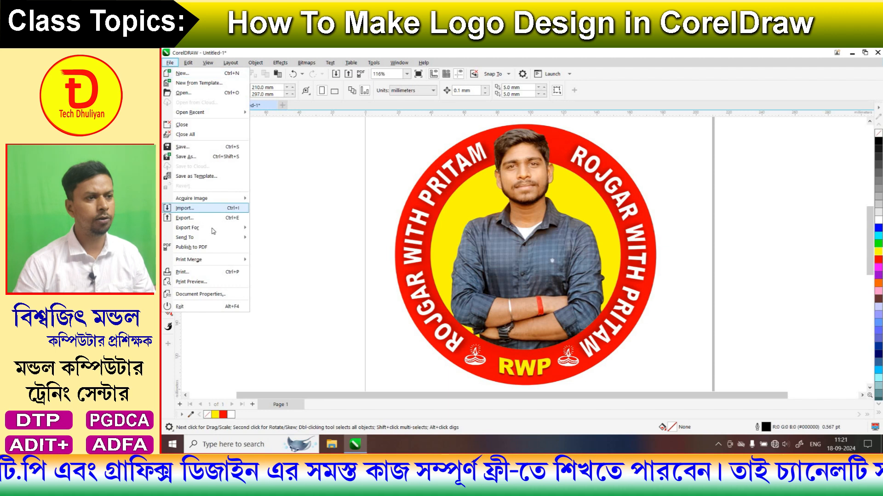
left_click(190, 220)
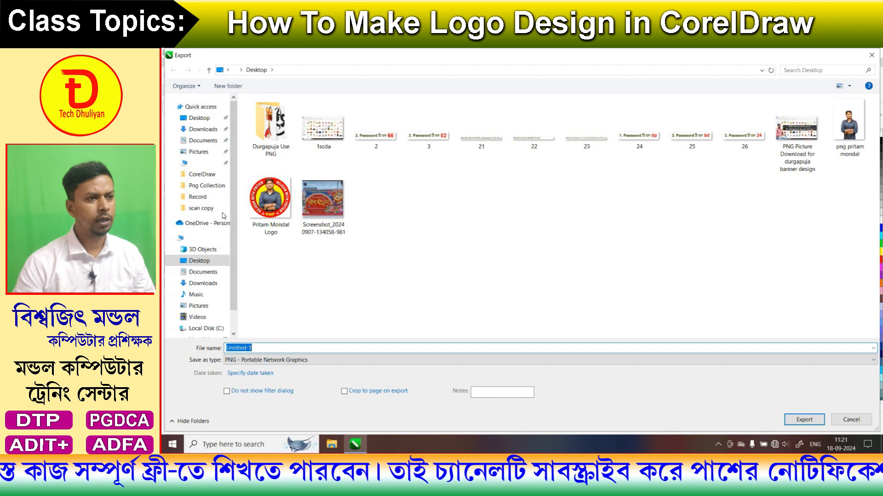
left_click(268, 349)
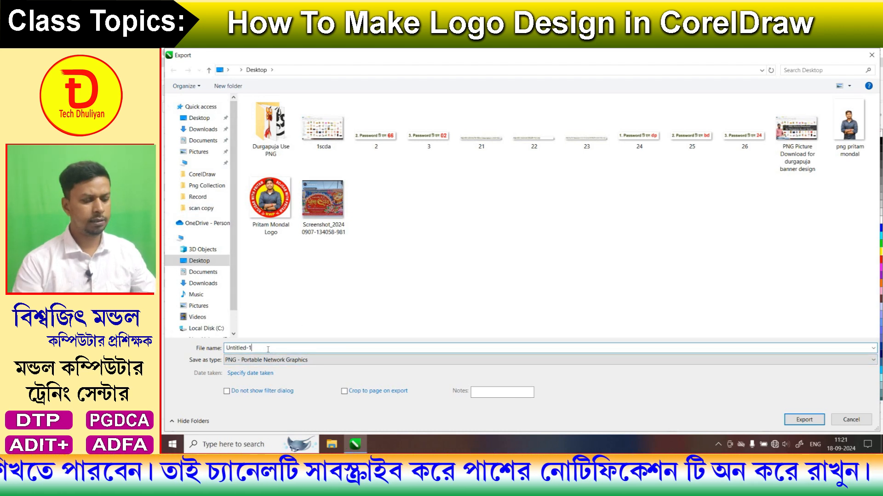
key("BackSpace")
key("BackSpace")
key("BackSpace")
key("BackSpace")
key("BackSpace")
key("BackSpace")
key("BackSpace")
key("BackSpace")
key("BackSpace")
key("BackSpace")
type("LOGP")
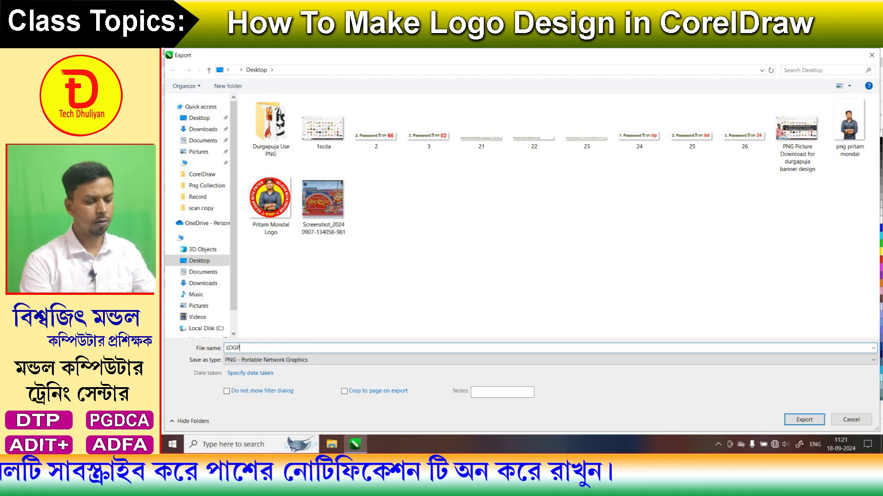
key("BackSpace")
type("O ")
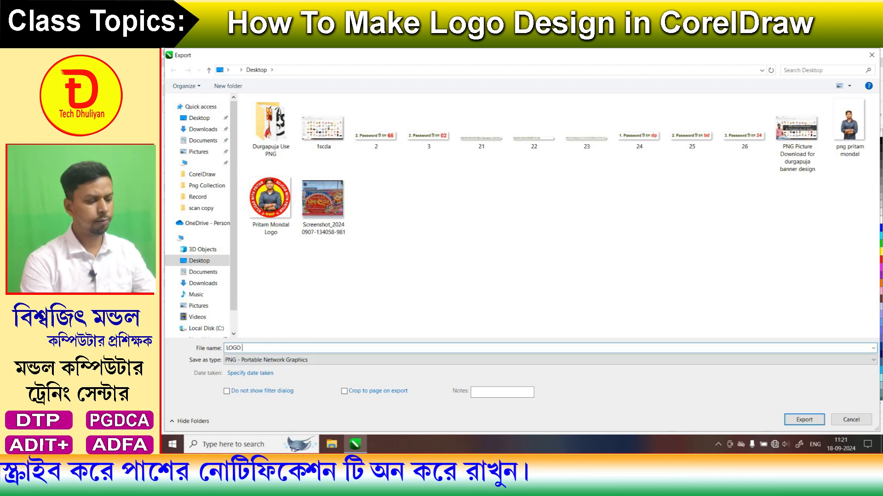
type("PRITAM")
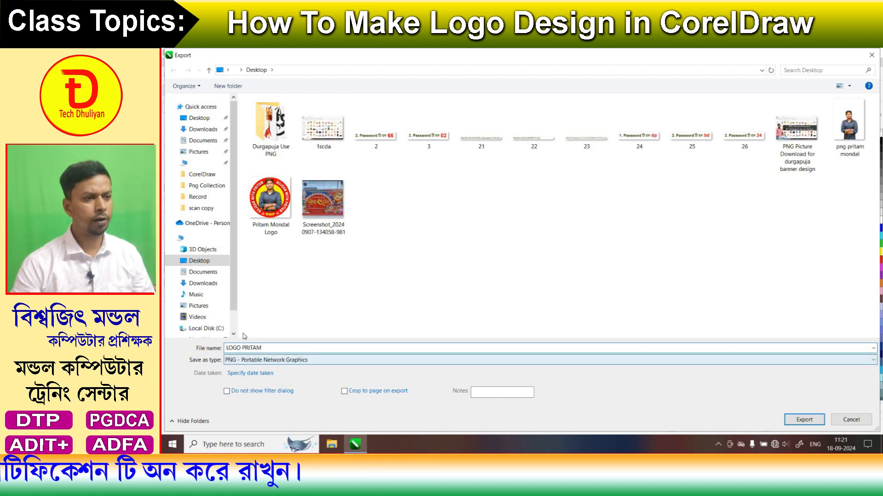
- Export the logo as PNG - Portable Network Graphics in RGB Color (24-bit) with transparency and anti-aliasing
left_click(245, 360)
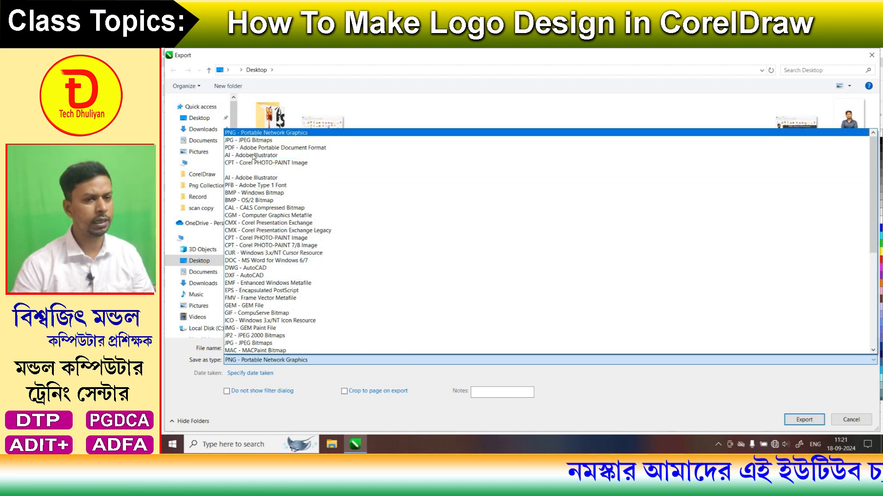
left_click(537, 410)
left_click(796, 421)
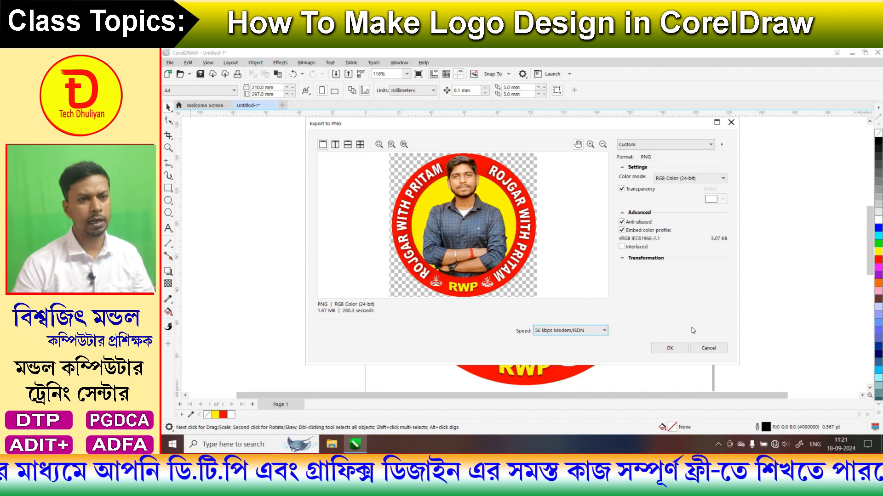
left_click(671, 349)
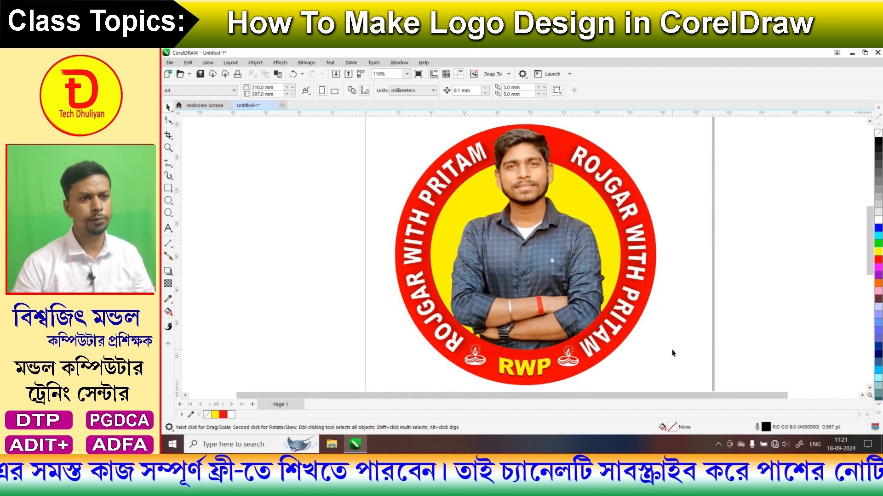
- Switch to the Windows desktop and open the exported logo image to check it
left_click(852, 53)
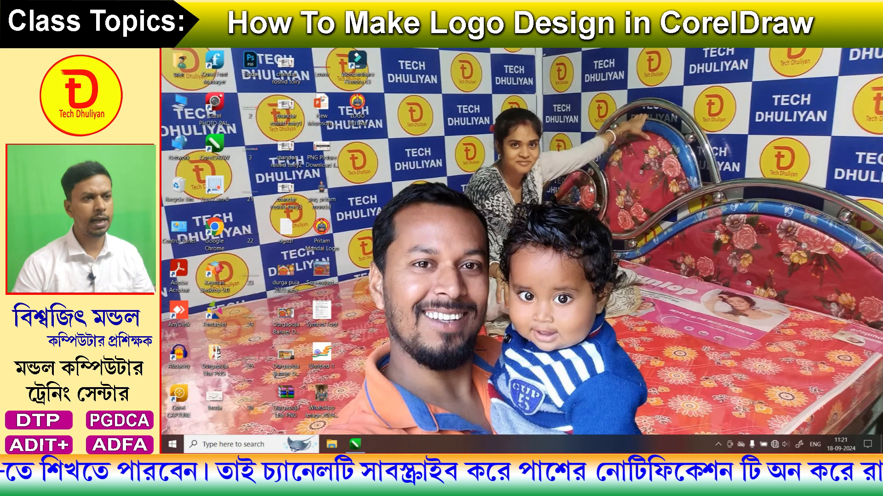
double_click(361, 105)
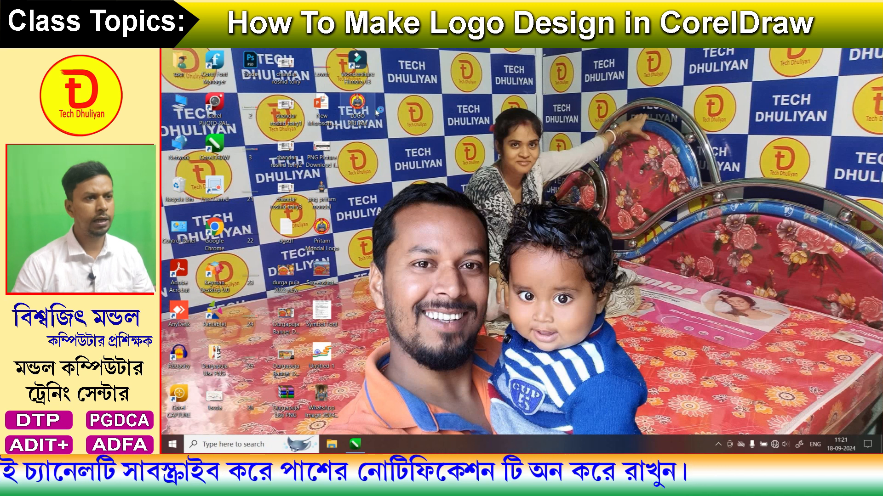